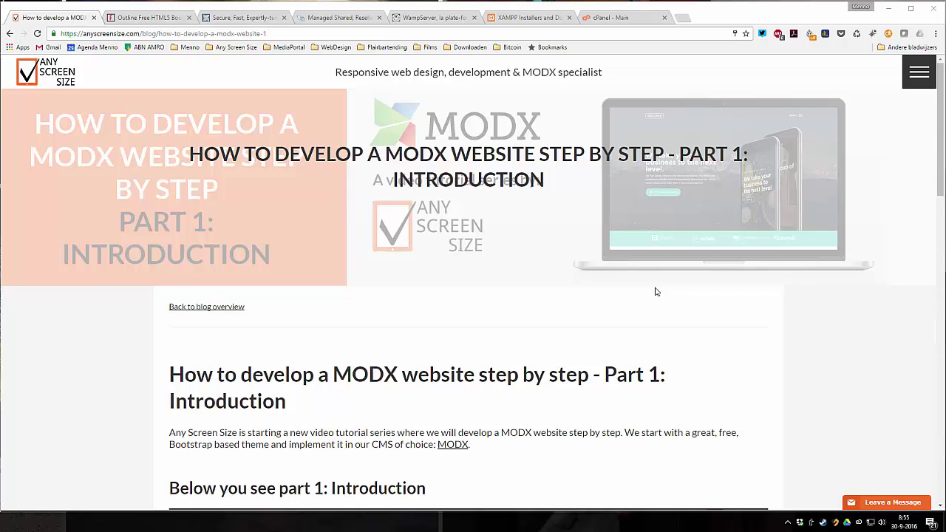
# - Glance at the Outline template page, then return to the MODX tutorial post and scroll past its video
pyautogui.click(130, 18)
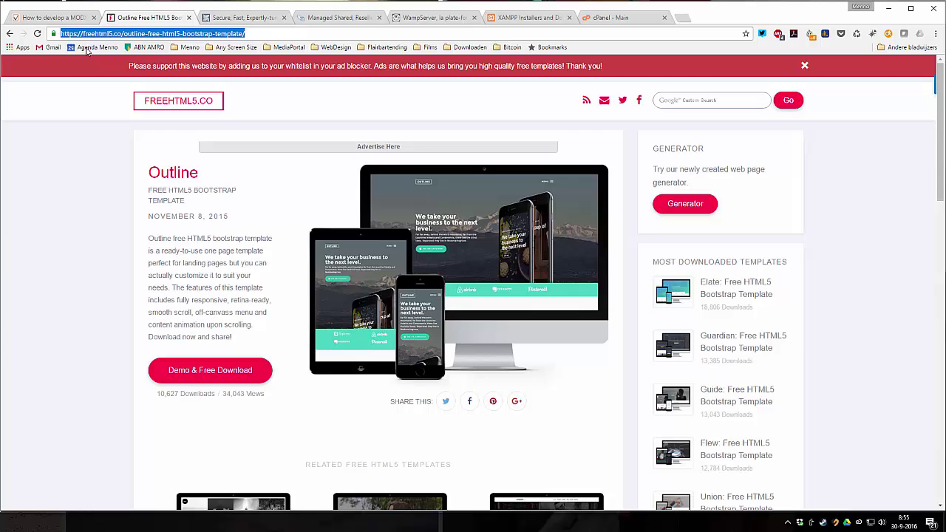
pyautogui.click(83, 33)
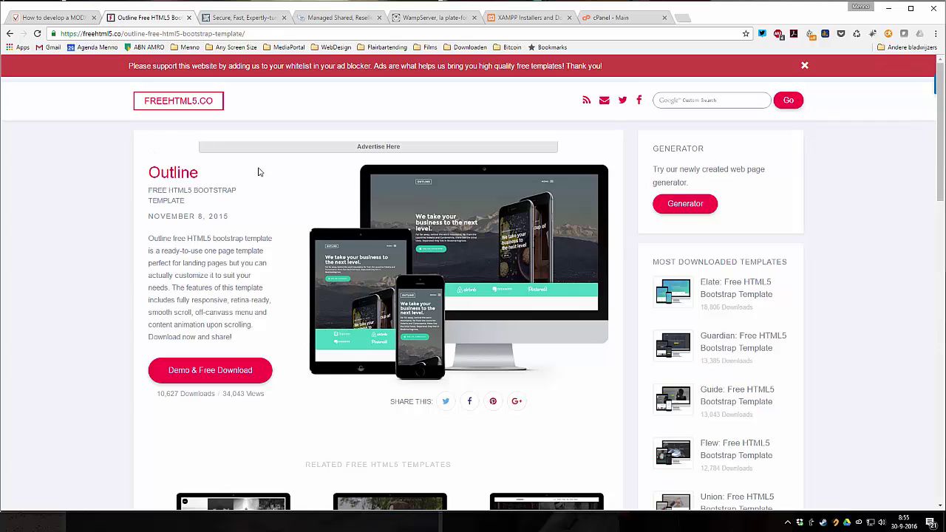
pyautogui.click(69, 18)
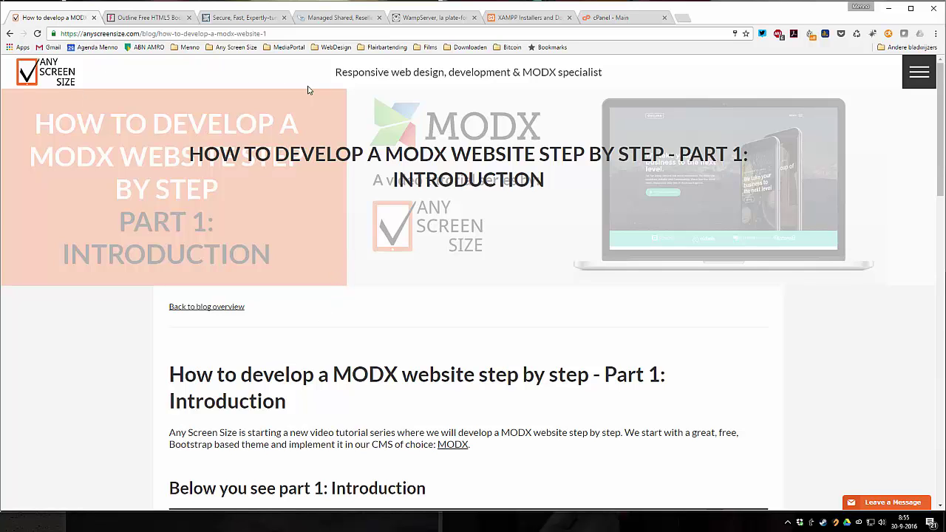
pyautogui.scroll(-5, 416, 425)
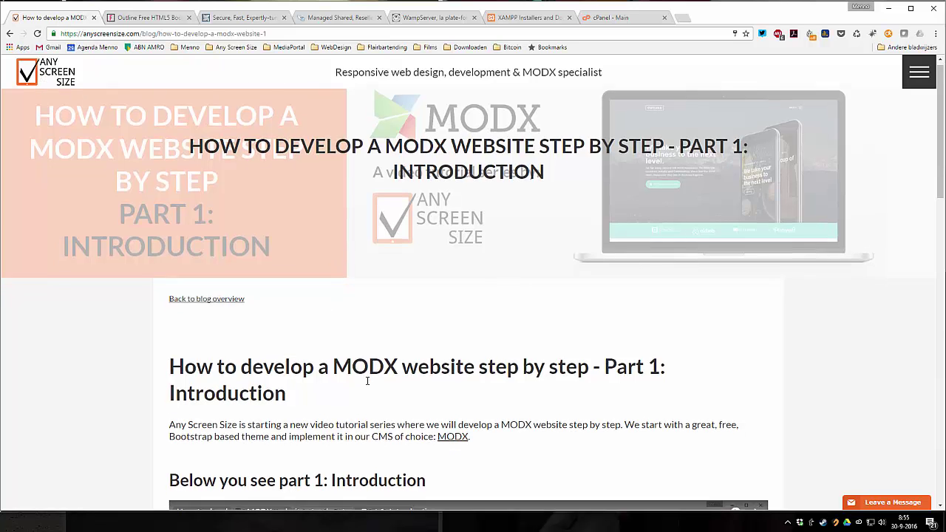
pyautogui.scroll(-1, 403, 270)
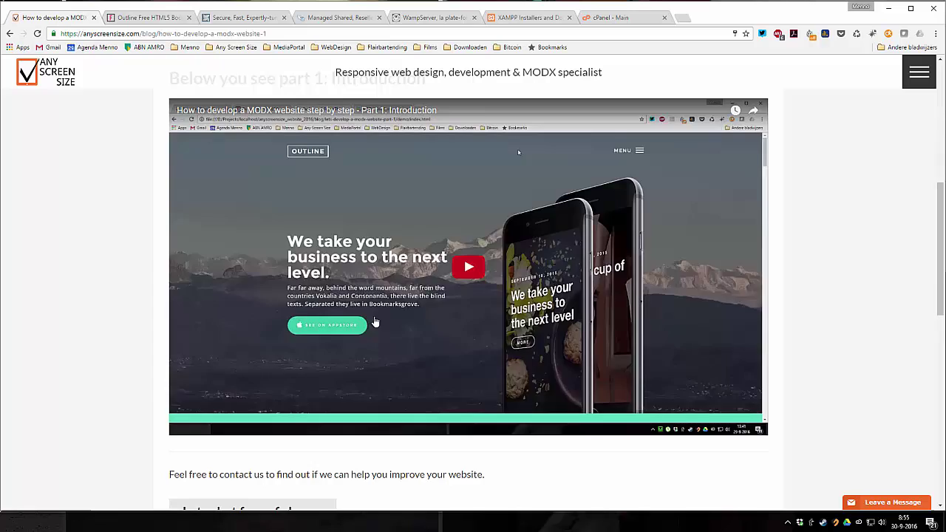
pyautogui.scroll(6, 371, 325)
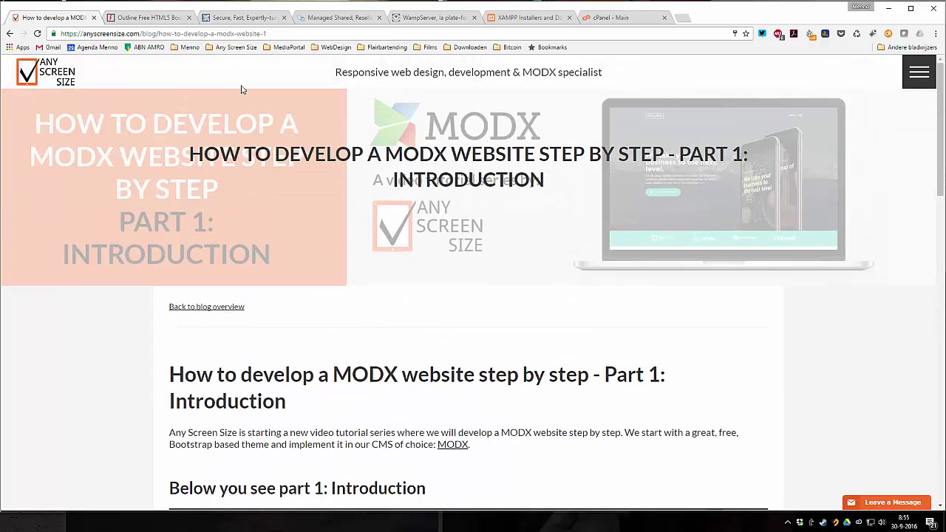
# - Back on the Outline template page, point out its freehtml5.co address and open the Demo & Free Download preview
pyautogui.click(152, 17)
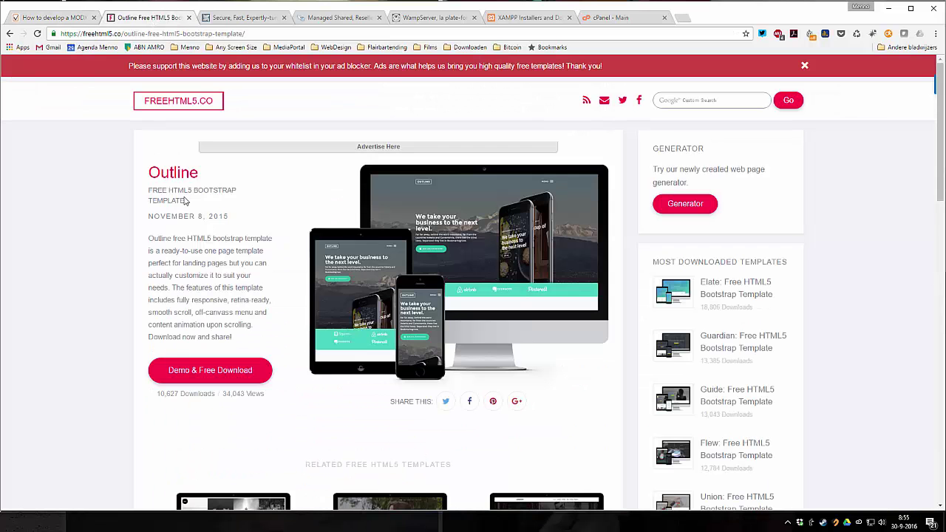
pyautogui.moveTo(83, 33); pyautogui.dragTo(147, 34)
pyautogui.click(129, 34)
pyautogui.click(185, 261)
pyautogui.click(201, 375)
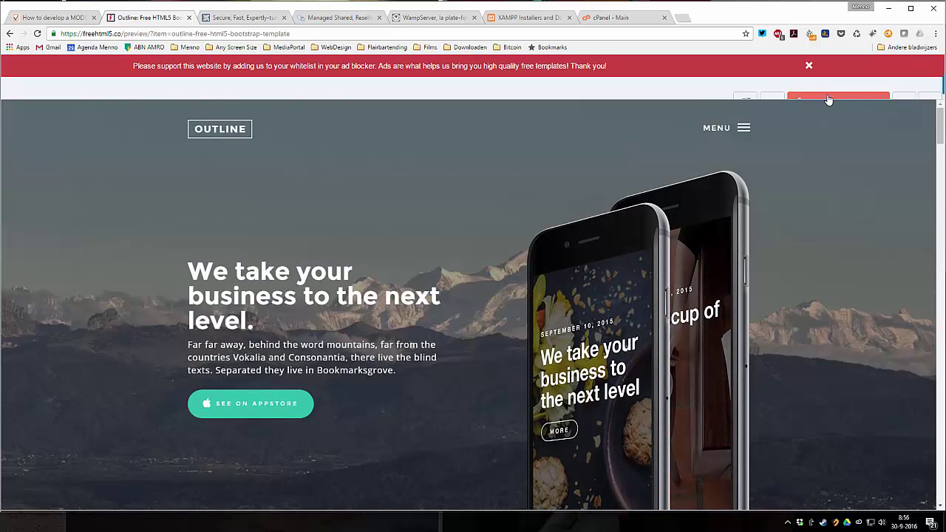
# - Dismiss the ad-blocker banner, download the template as outline.zip, and switch to the WampServer site
pyautogui.click(809, 65)
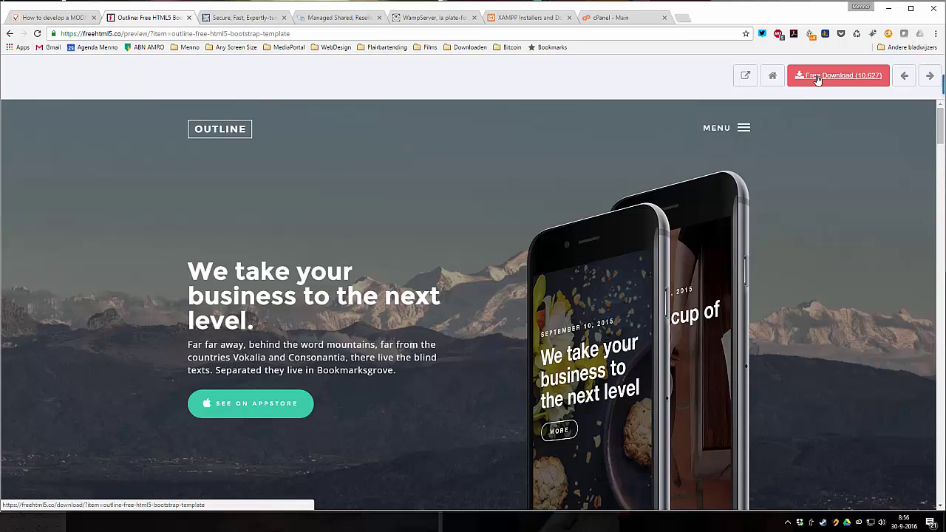
pyautogui.click(817, 77)
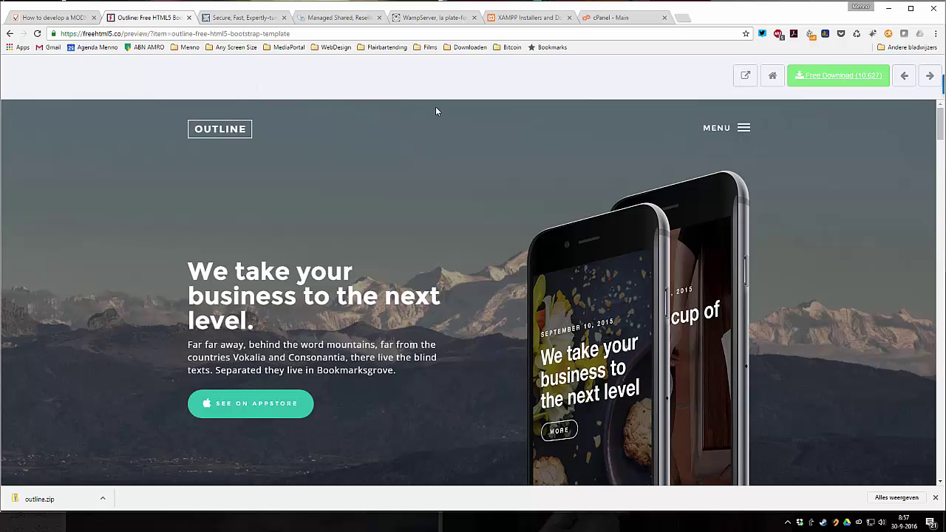
pyautogui.click(432, 22)
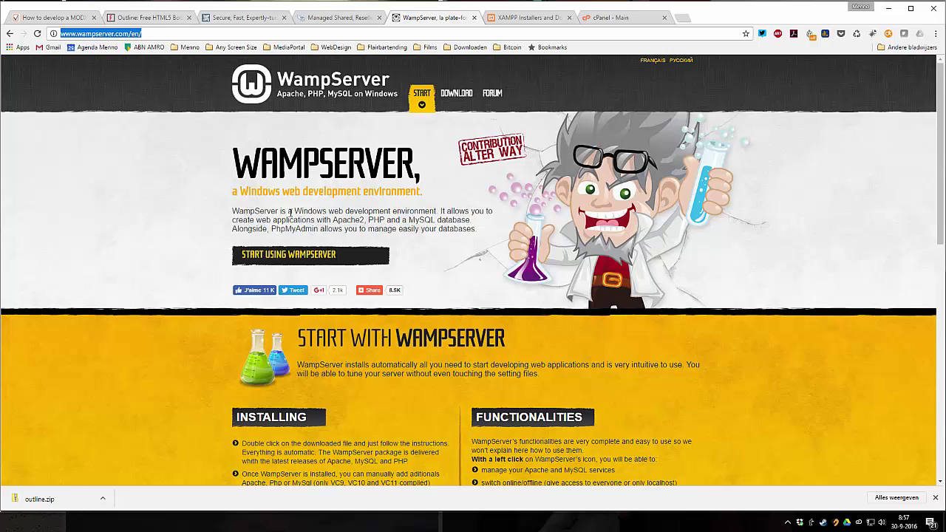
# - Compare the XAMPP (apachefriends.org) and WampServer tabs, then bring up modxcloud.com
pyautogui.click(517, 17)
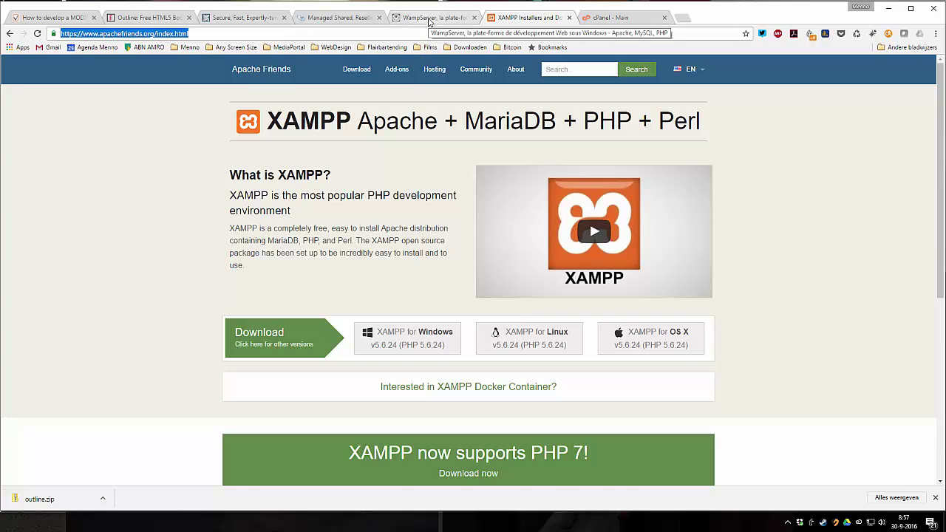
pyautogui.click(429, 18)
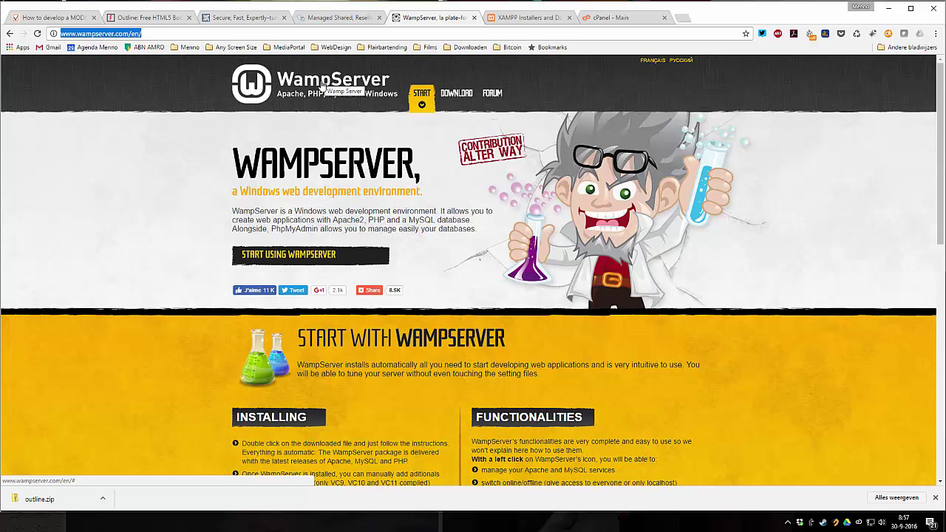
pyautogui.click(539, 19)
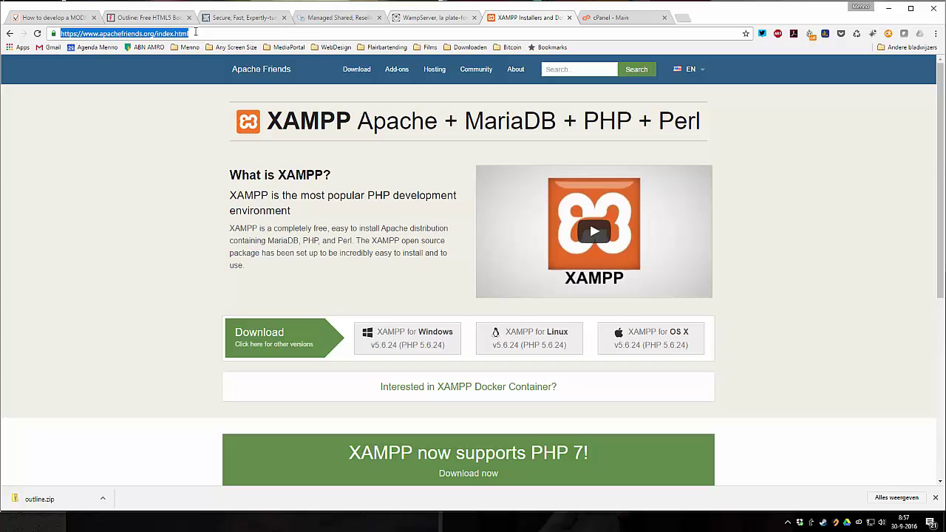
pyautogui.click(102, 37)
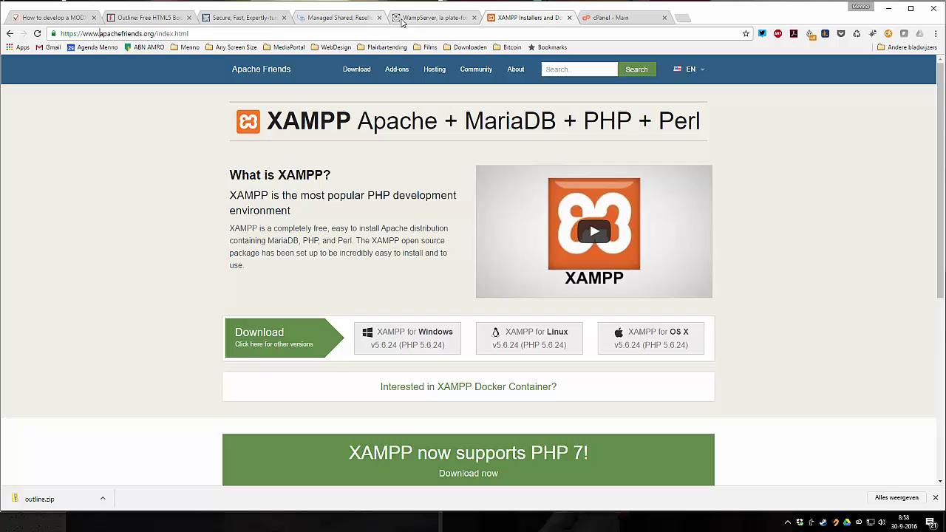
pyautogui.click(246, 18)
pyautogui.click(171, 148)
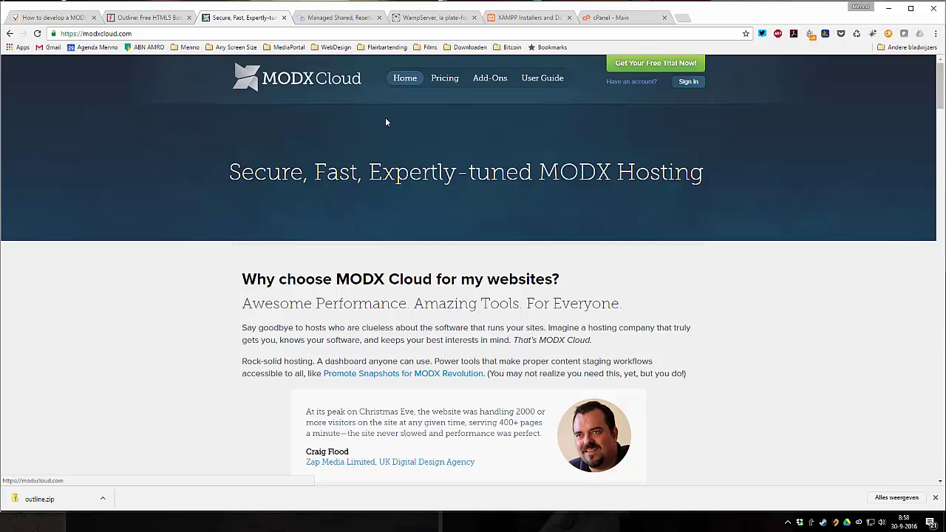
pyautogui.scroll(-1, 392, 141)
pyautogui.scroll(-5, 392, 141)
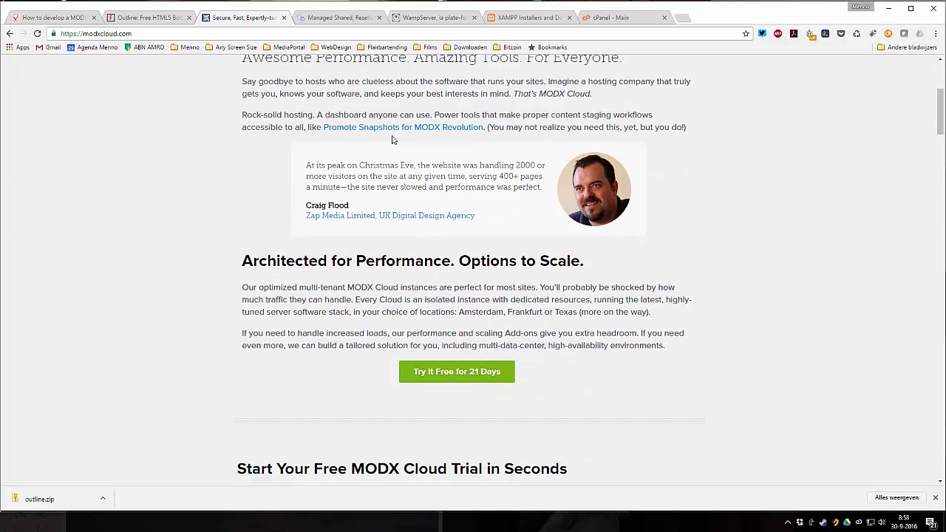
pyautogui.scroll(-2, 393, 136)
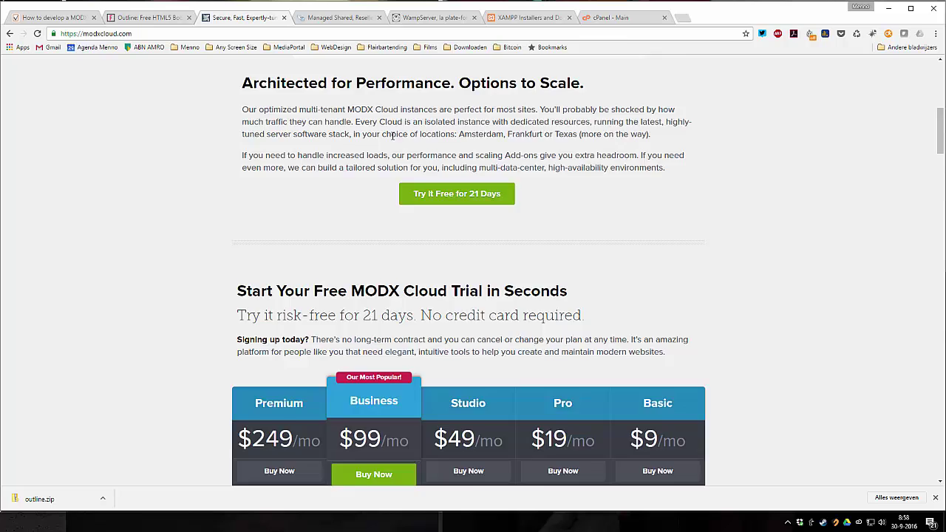
pyautogui.scroll(1, 392, 135)
pyautogui.scroll(-4, 475, 231)
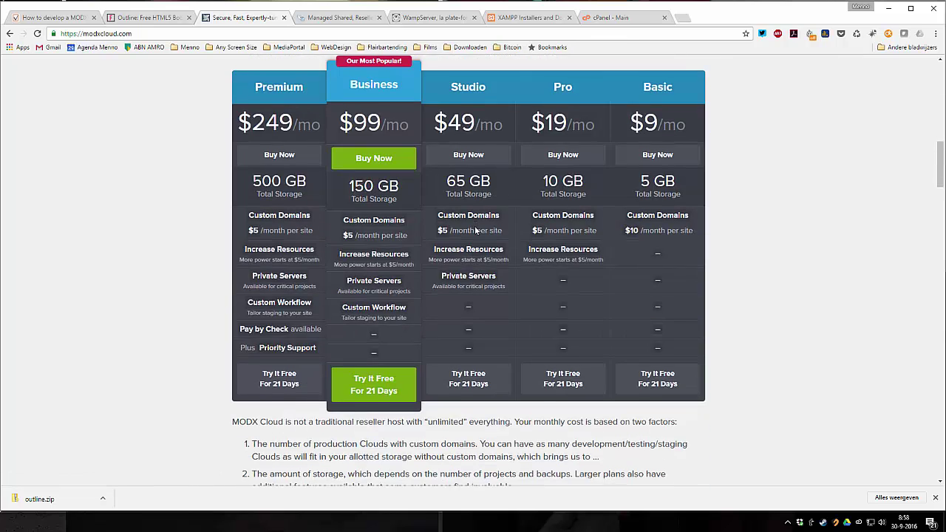
pyautogui.scroll(-2, 475, 232)
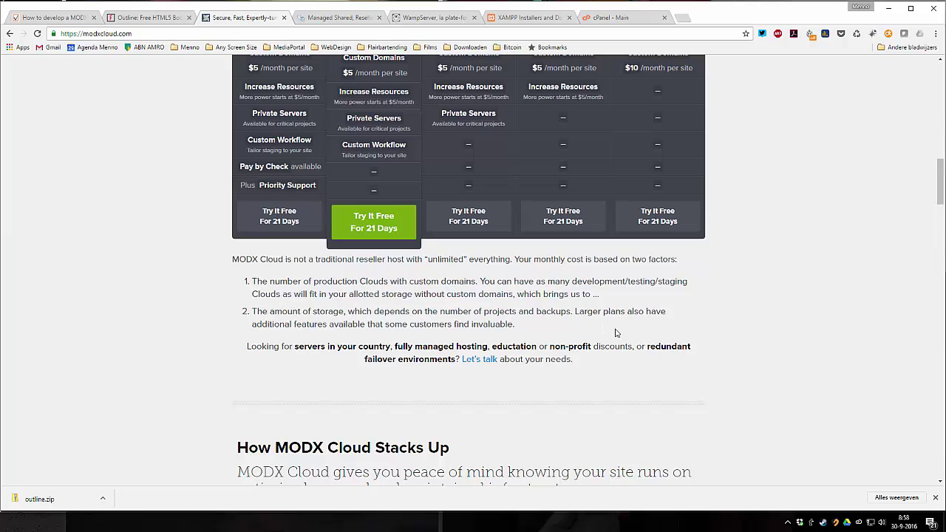
pyautogui.scroll(-3, 699, 353)
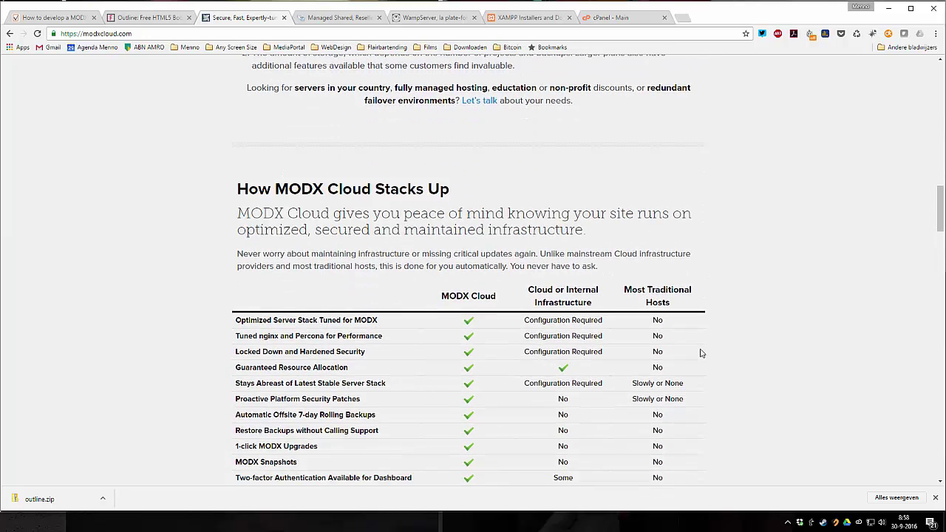
pyautogui.scroll(-4, 702, 353)
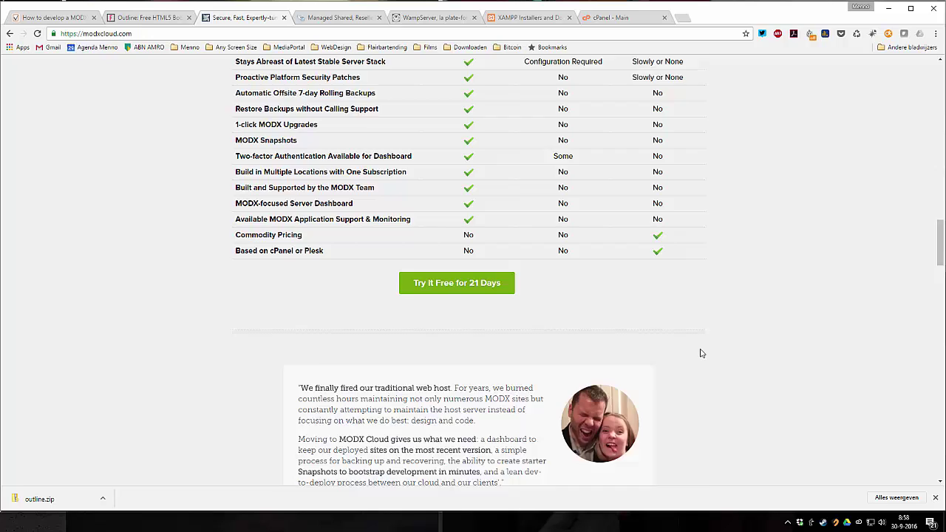
pyautogui.scroll(-7, 702, 353)
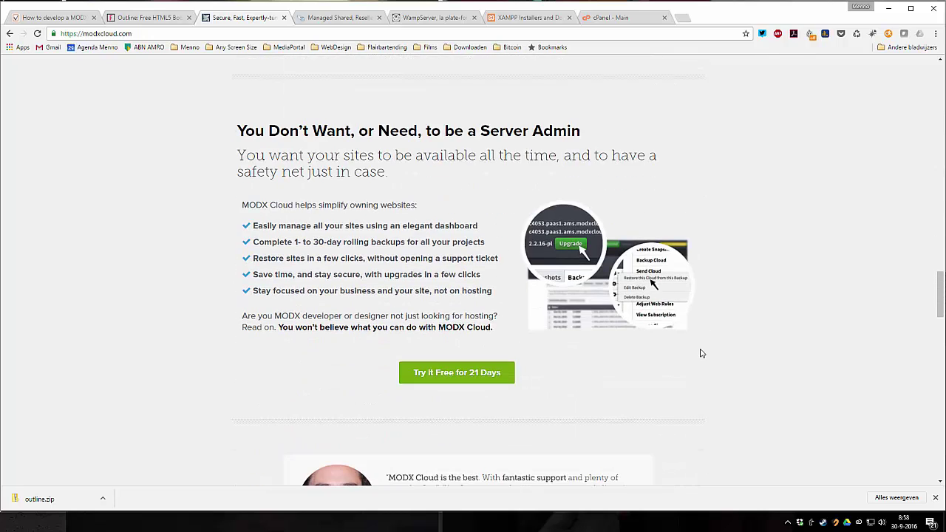
pyautogui.scroll(-2, 701, 354)
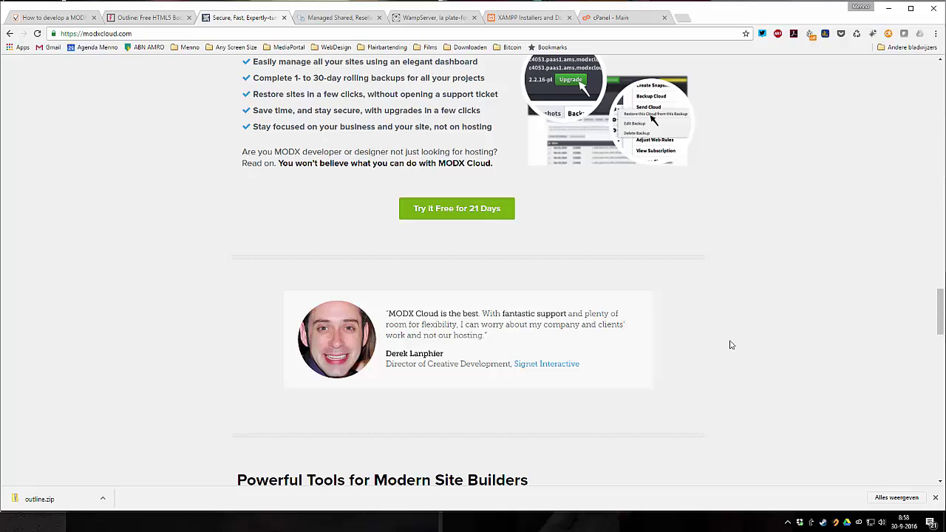
pyautogui.scroll(-2, 731, 344)
pyautogui.scroll(-2, 730, 345)
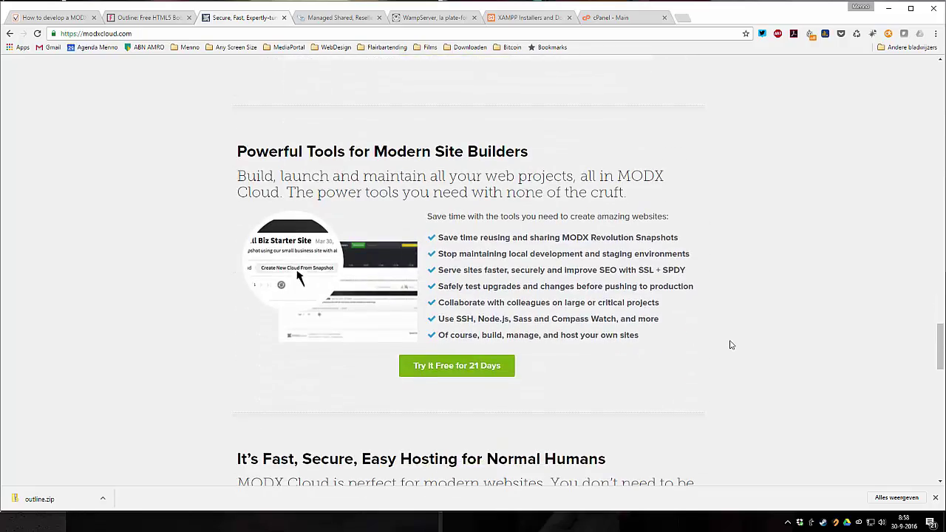
pyautogui.scroll(20, 731, 345)
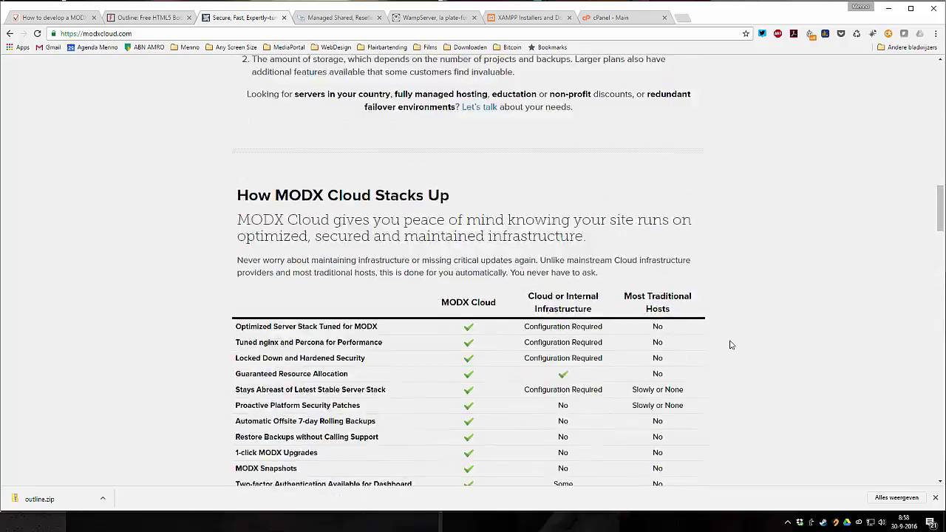
pyautogui.scroll(10, 731, 344)
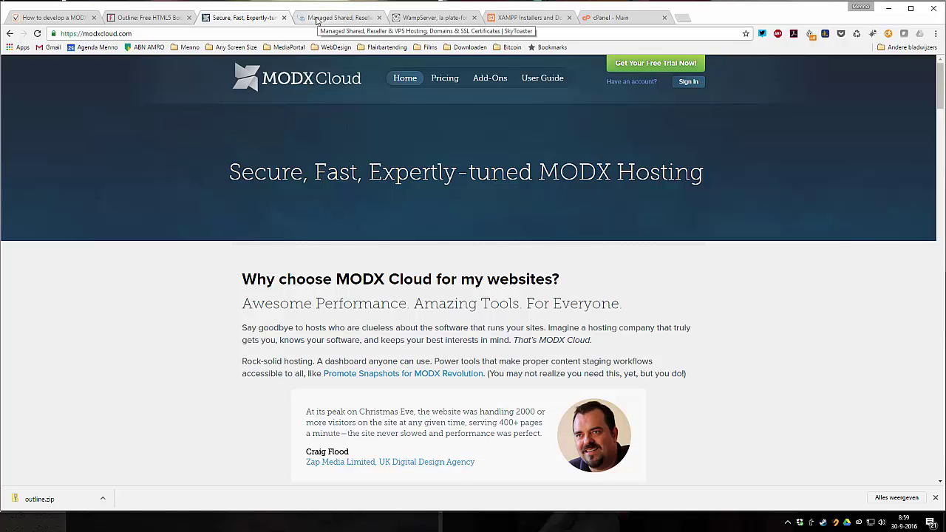
pyautogui.click(317, 21)
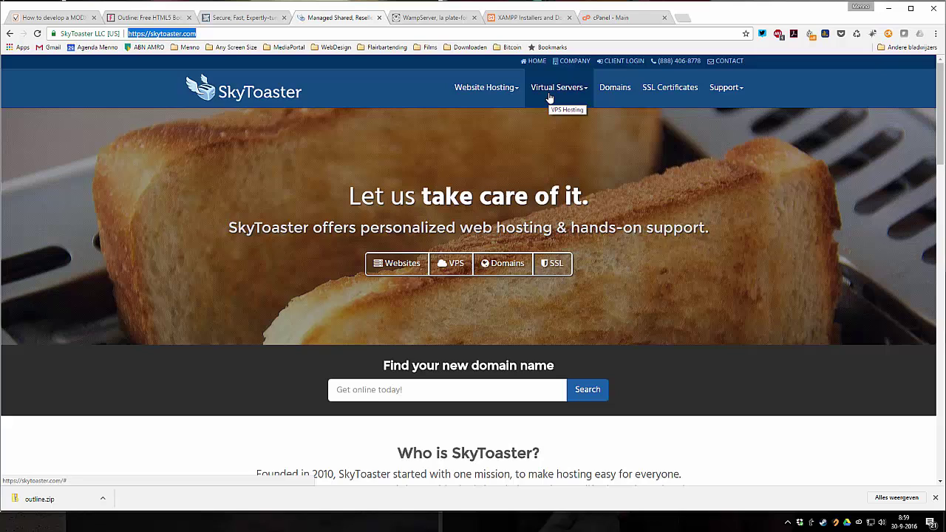
pyautogui.scroll(-3, 497, 175)
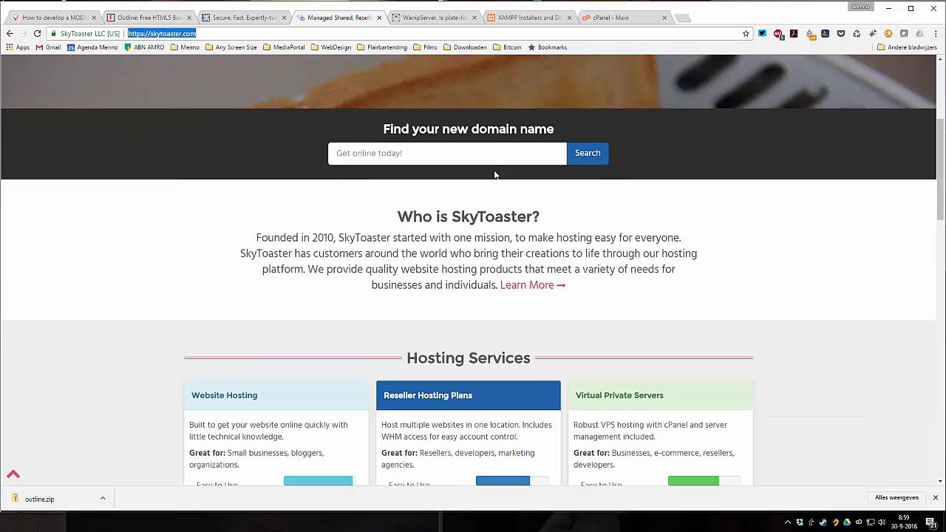
pyautogui.scroll(-7, 496, 175)
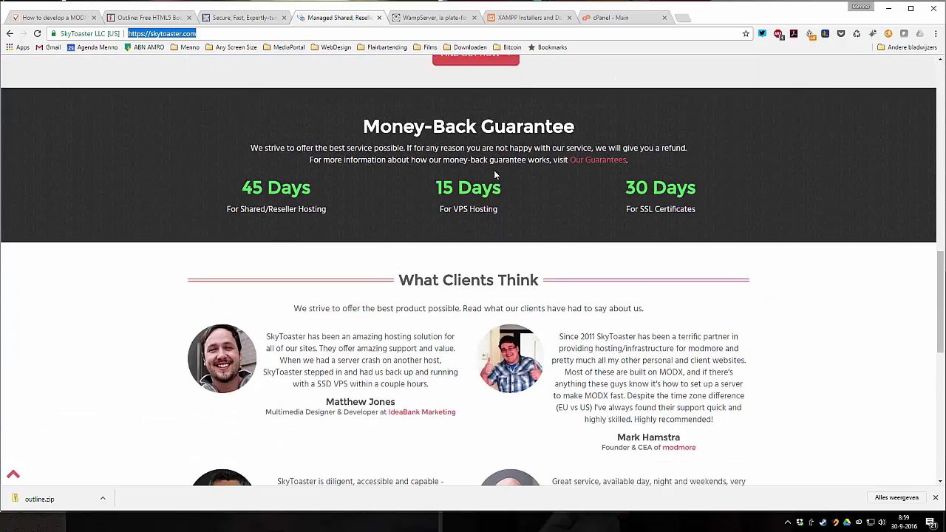
pyautogui.scroll(-1, 433, 190)
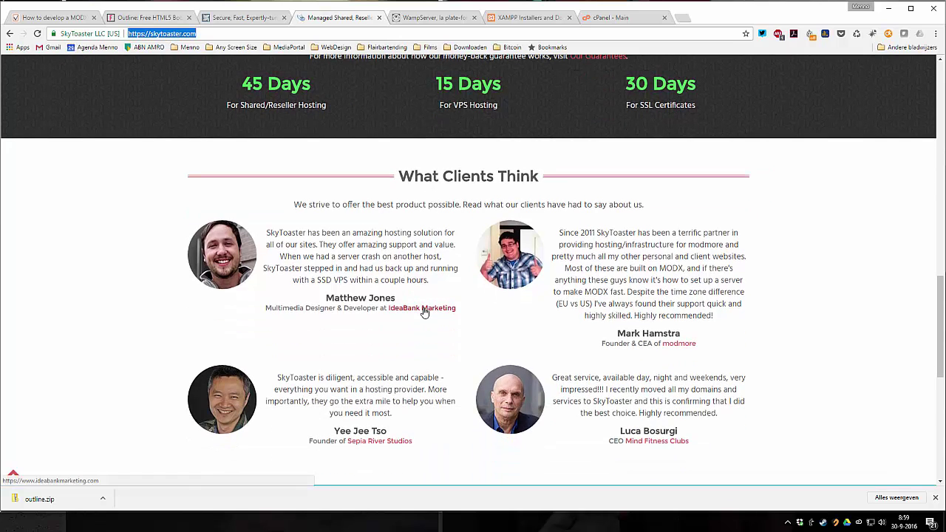
pyautogui.scroll(-3, 422, 309)
pyautogui.scroll(20, 356, 269)
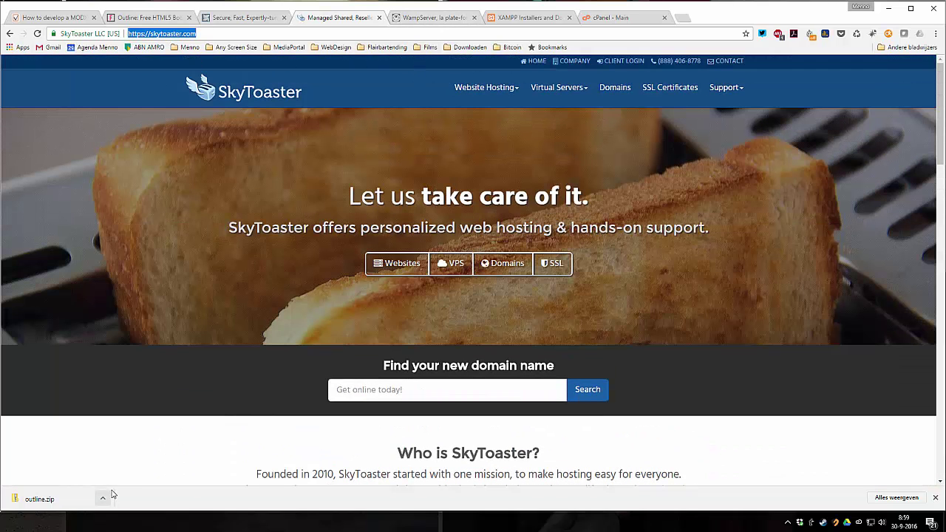
pyautogui.click(104, 498)
# - Locate the downloaded outline.zip and create a new 'outline' folder in anyscreensize_website_2016
pyautogui.click(117, 466)
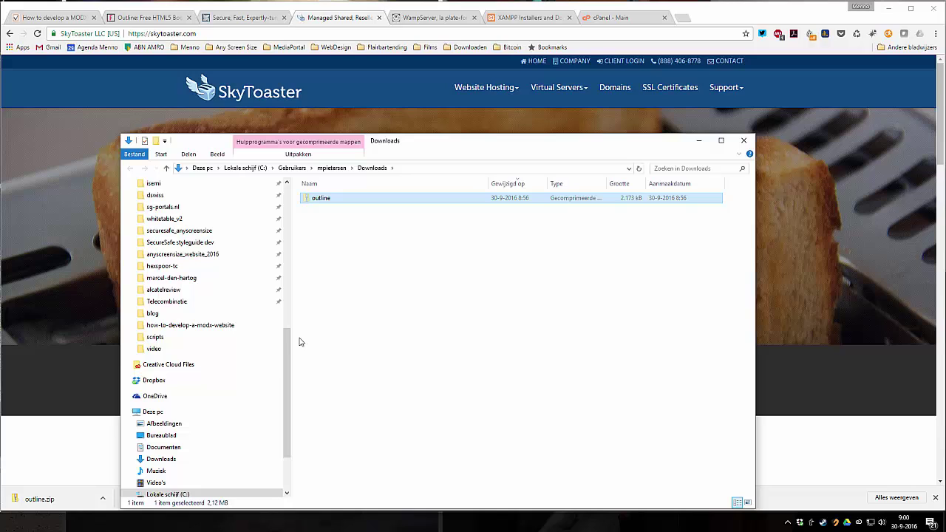
pyautogui.click(211, 255)
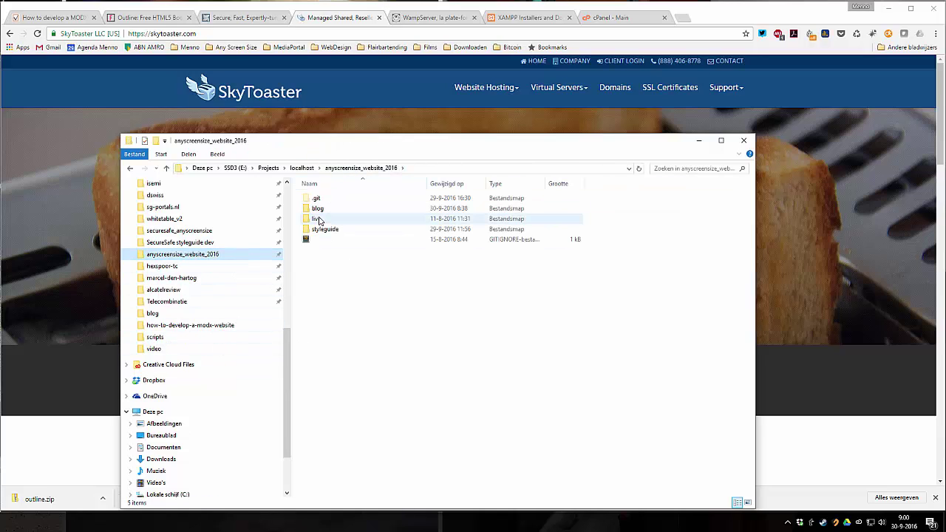
pyautogui.rightClick(320, 290)
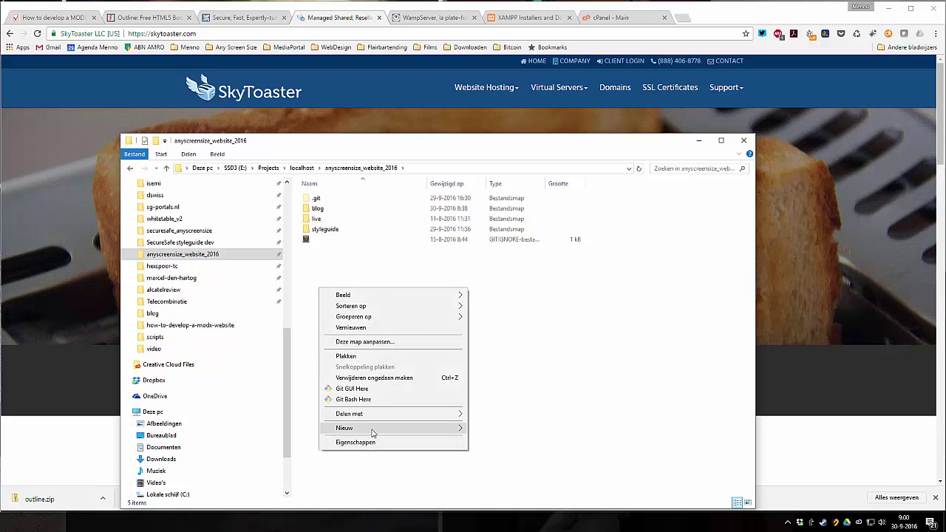
pyautogui.moveTo(414, 428)
pyautogui.click(502, 294)
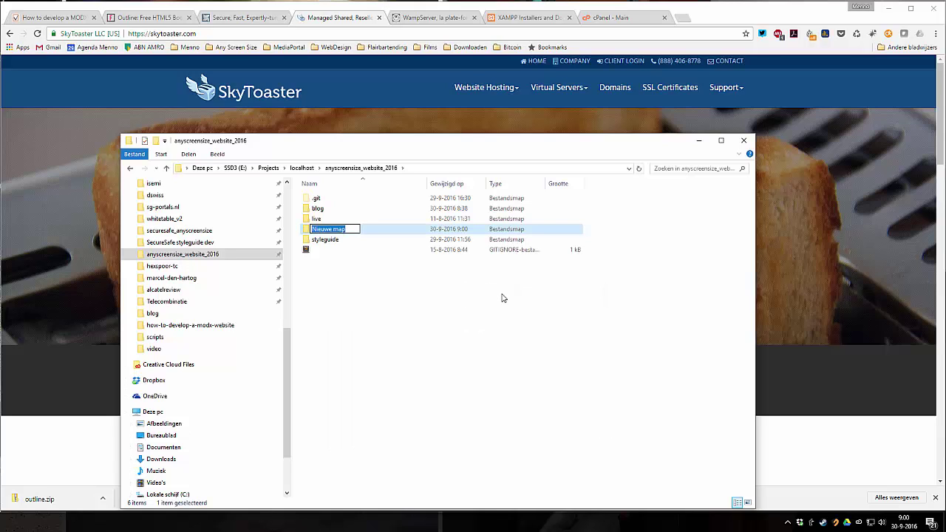
pyautogui.write('outline')
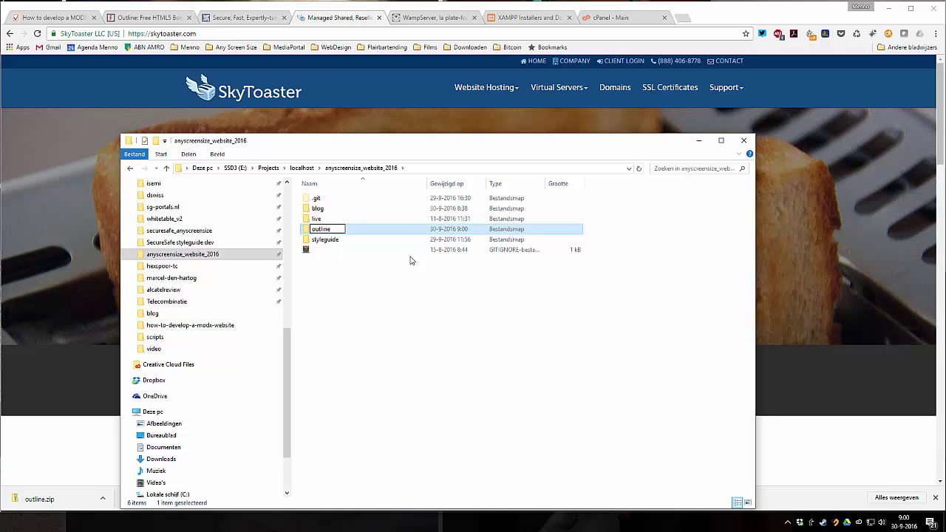
pyautogui.press('Return')
# - Paste the outline zip (2,173 kB) into the new outline folder
pyautogui.doubleClick(336, 230)
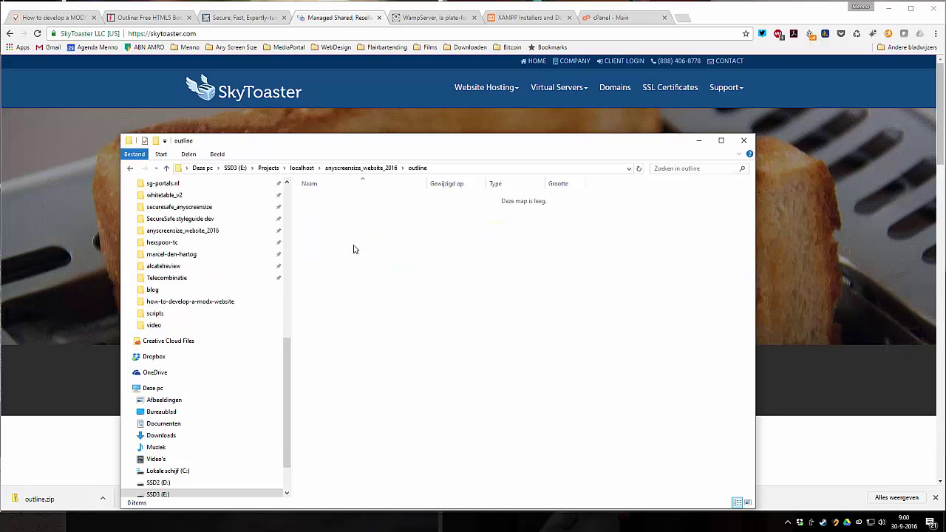
pyautogui.hotkey('ctrl', 'v')
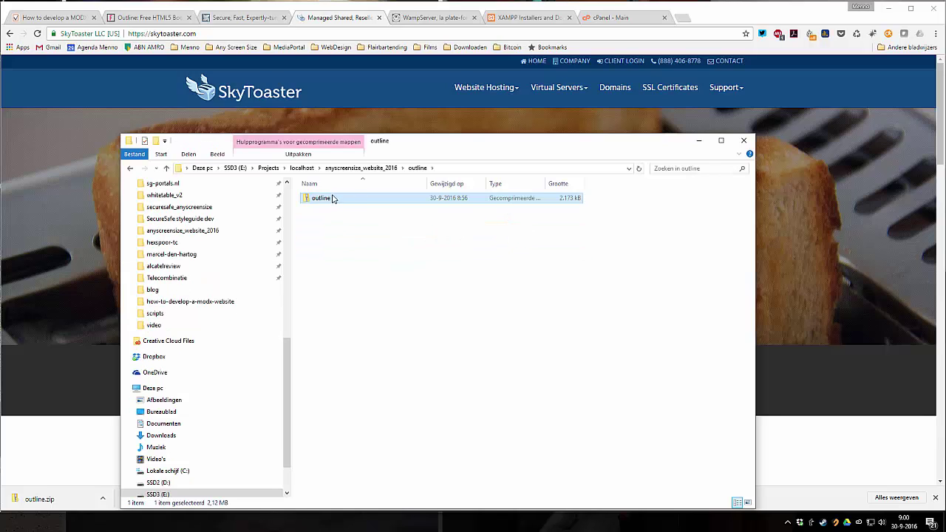
pyautogui.click(332, 221)
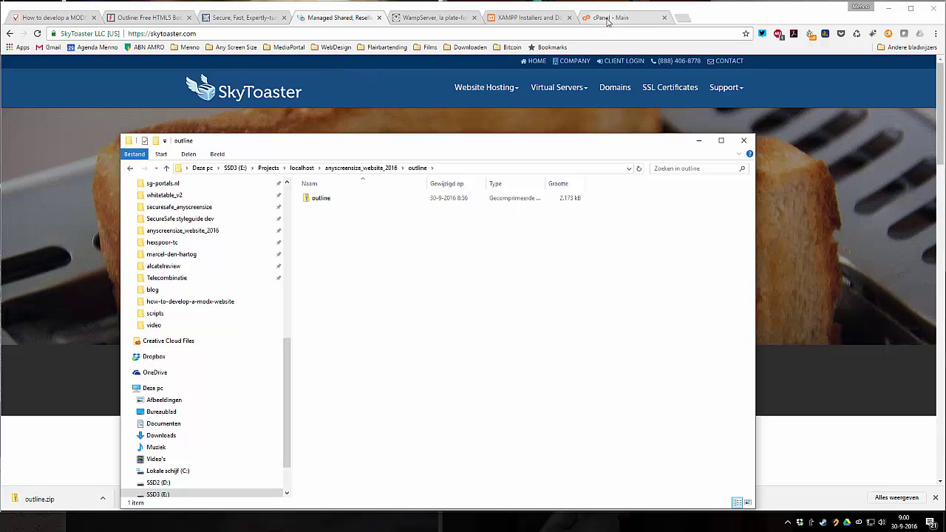
pyautogui.click(329, 26)
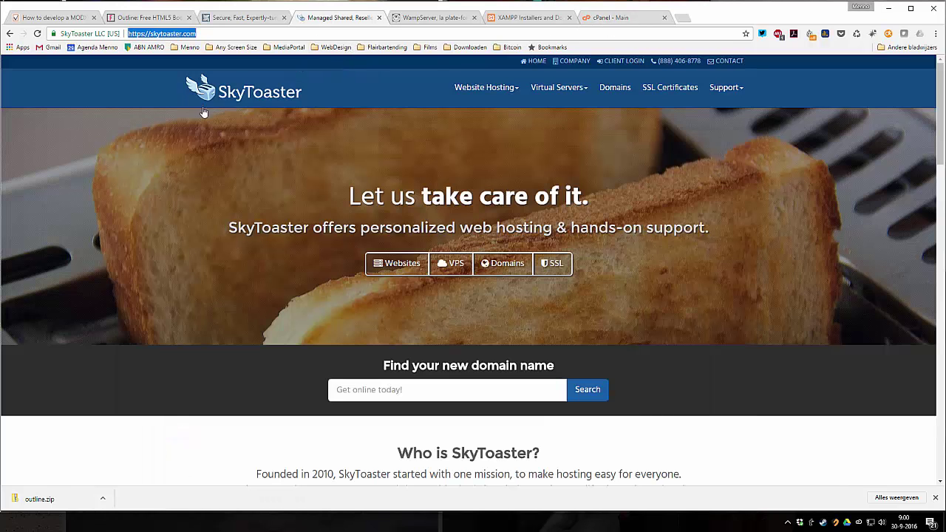
# - Switch to the 'cPanel - Main' tab and look over its Files, Databases, Domains and Email tools
pyautogui.click(620, 18)
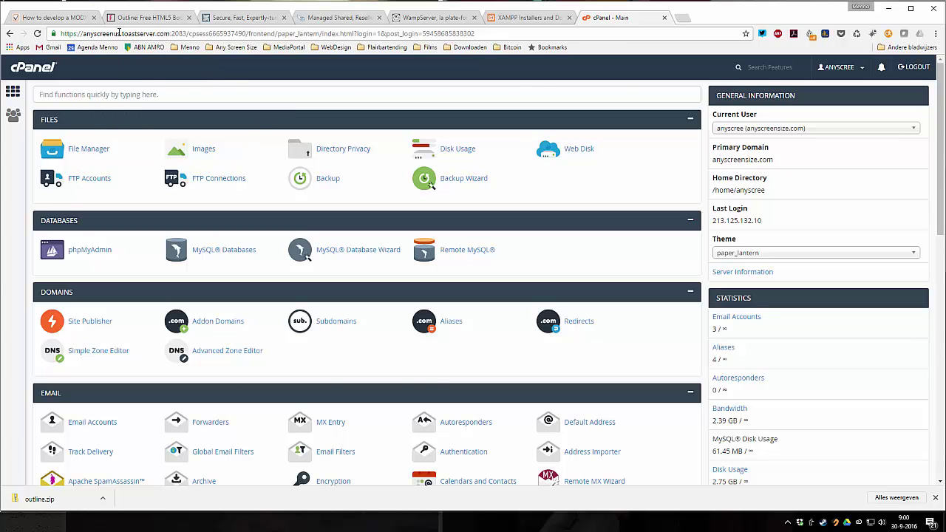
pyautogui.click(45, 17)
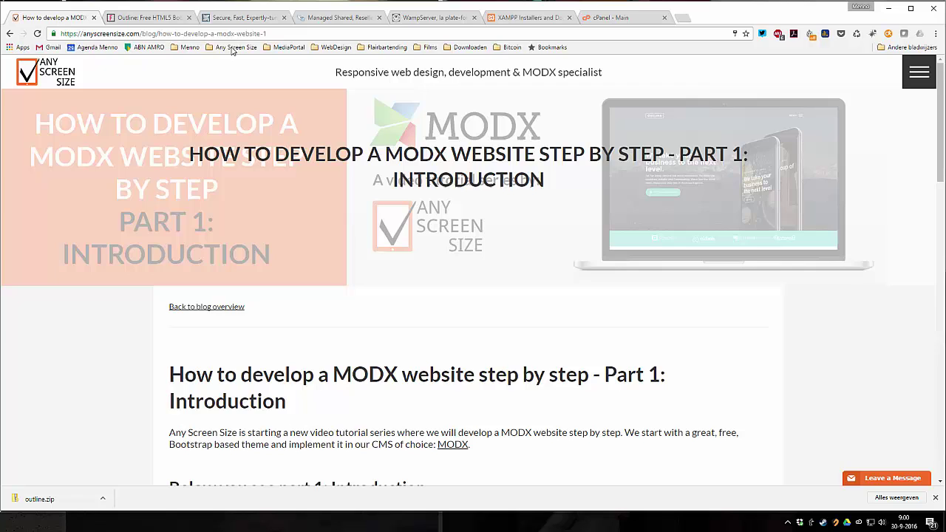
pyautogui.click(593, 18)
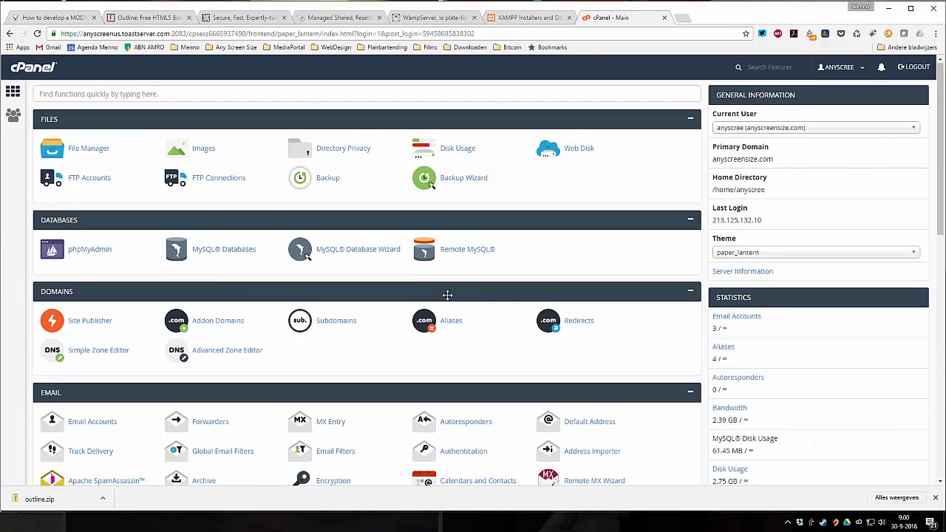
pyautogui.scroll(-2, 447, 295)
pyautogui.scroll(2, 447, 296)
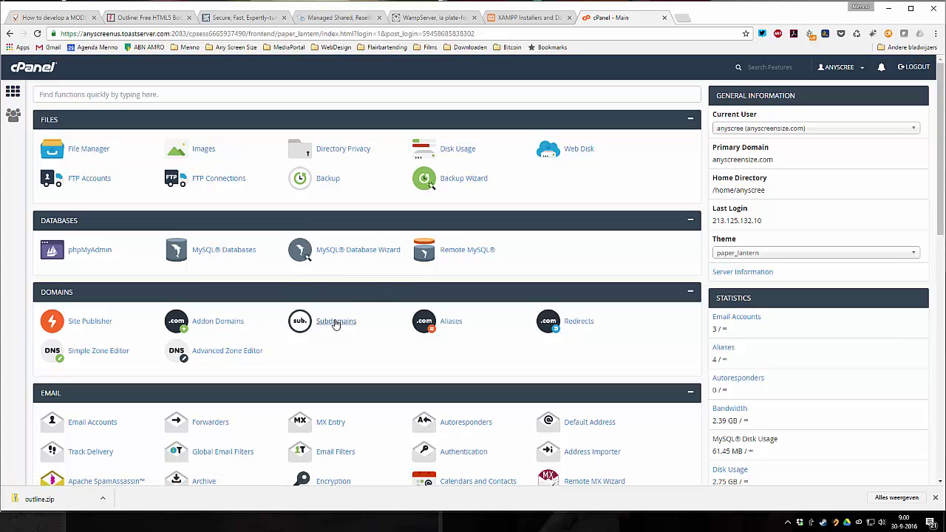
# - Add subdomain 'outline' with document root /outline.anyscreensize.com and verify it in the Subdomains list
pyautogui.click(336, 325)
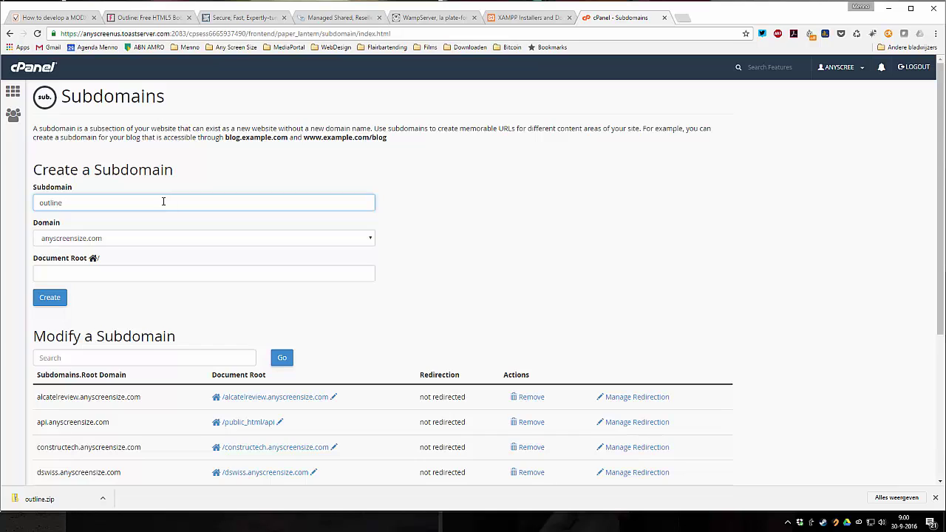
pyautogui.click(85, 272)
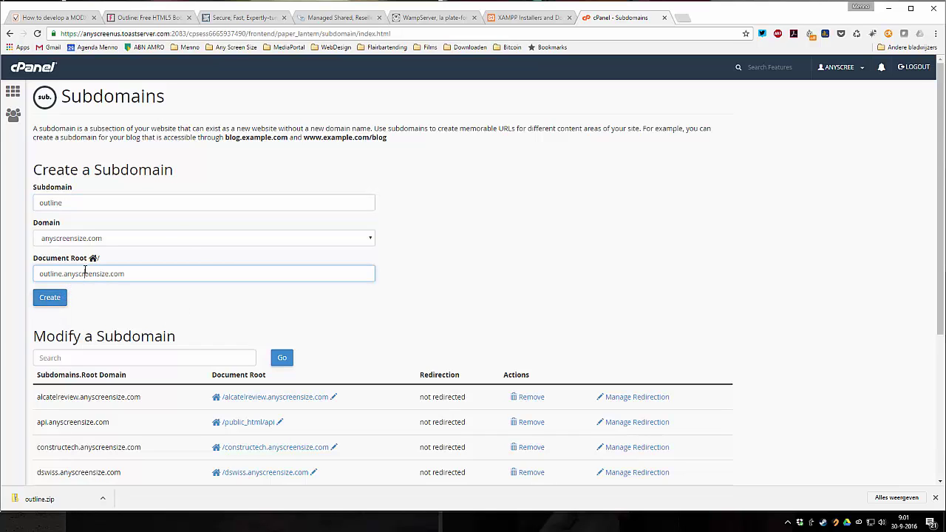
pyautogui.click(56, 301)
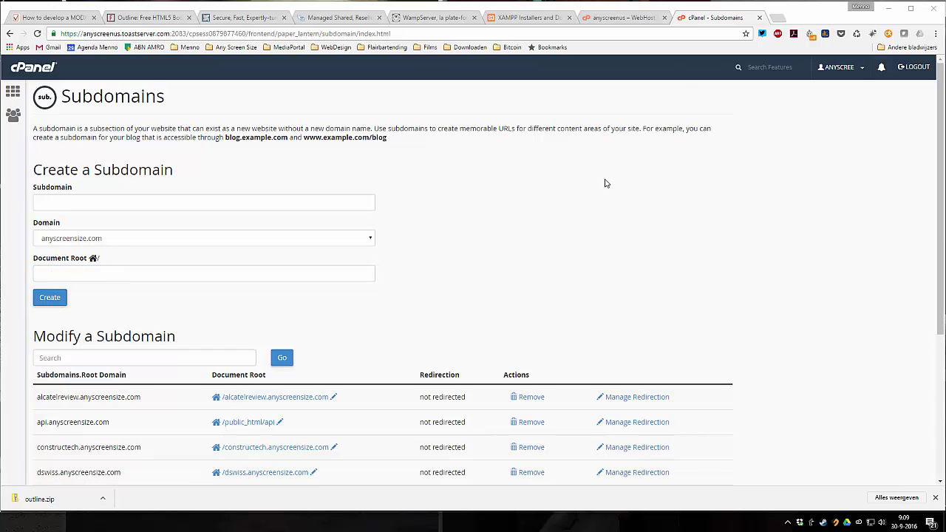
pyautogui.scroll(-3, 421, 262)
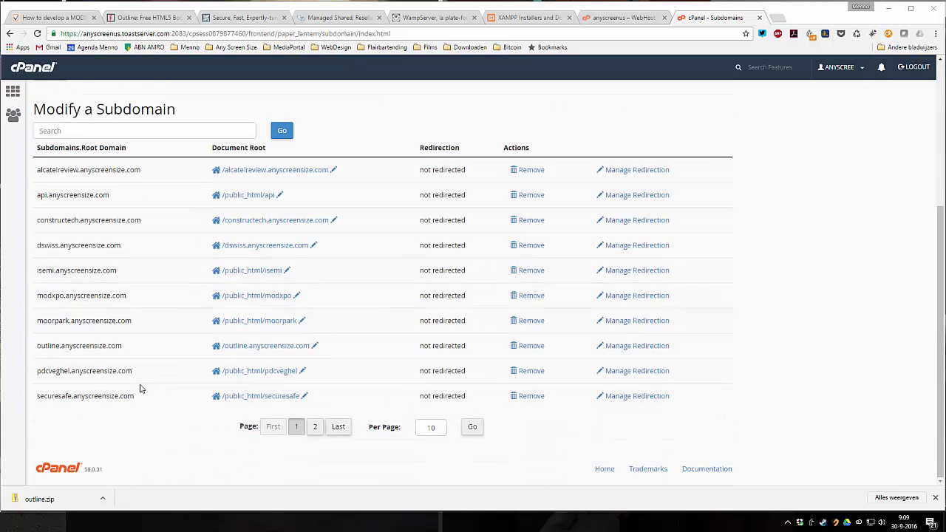
pyautogui.moveTo(127, 352); pyautogui.dragTo(35, 357)
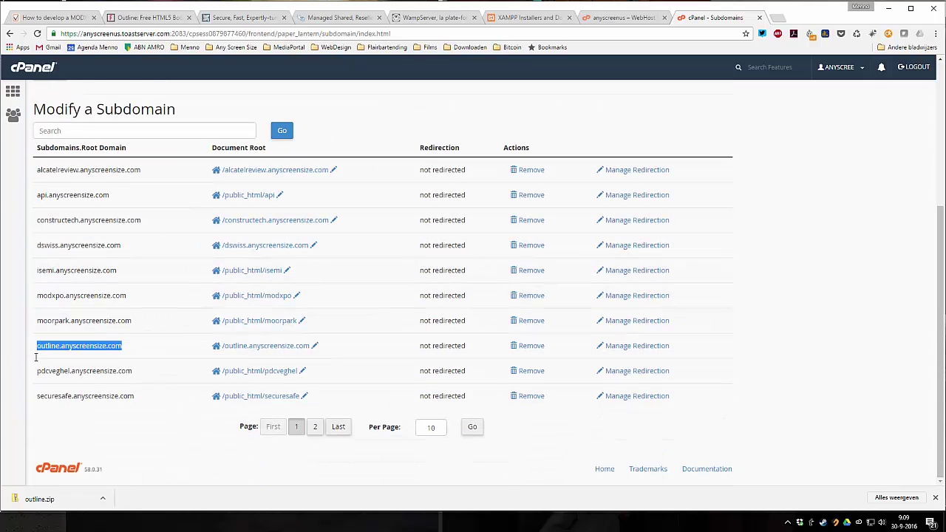
pyautogui.click(163, 344)
pyautogui.scroll(3, 192, 334)
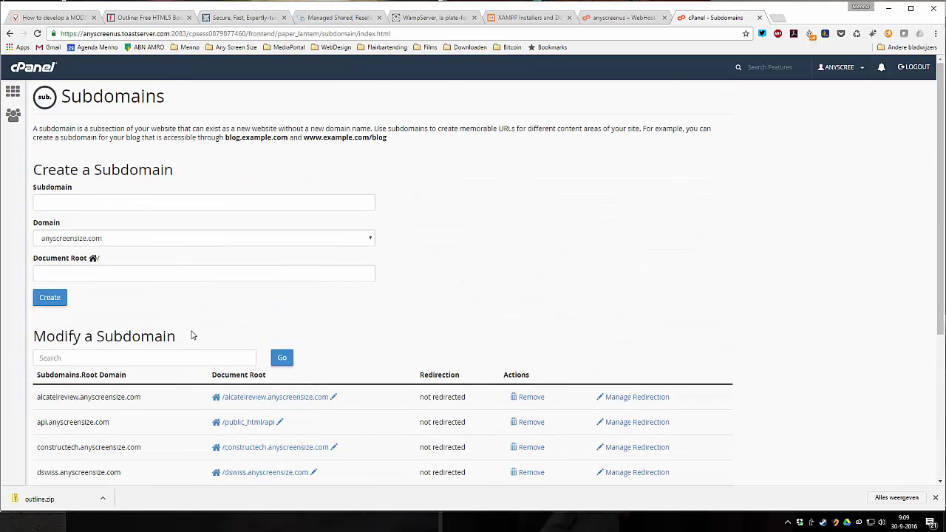
# - Use the sidebar home icon to get back to the cPanel tool overview
pyautogui.click(14, 94)
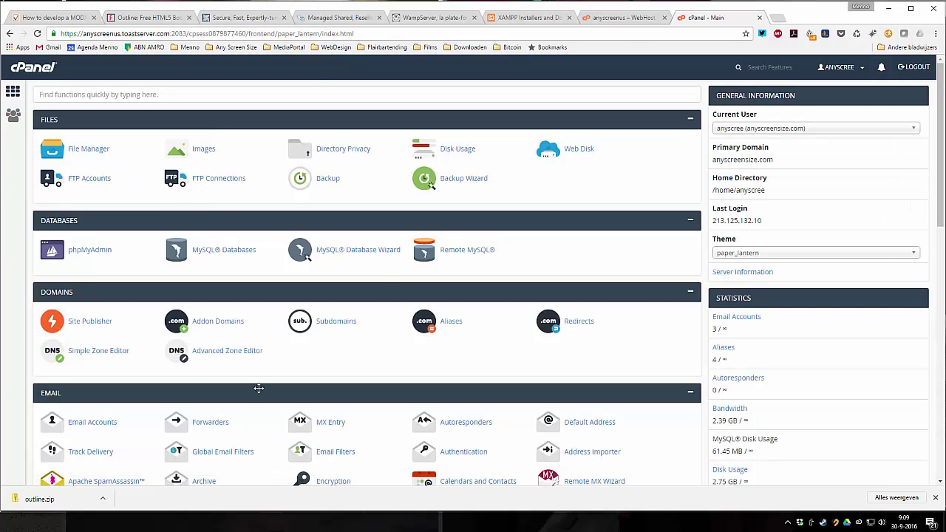
pyautogui.scroll(-5, 340, 309)
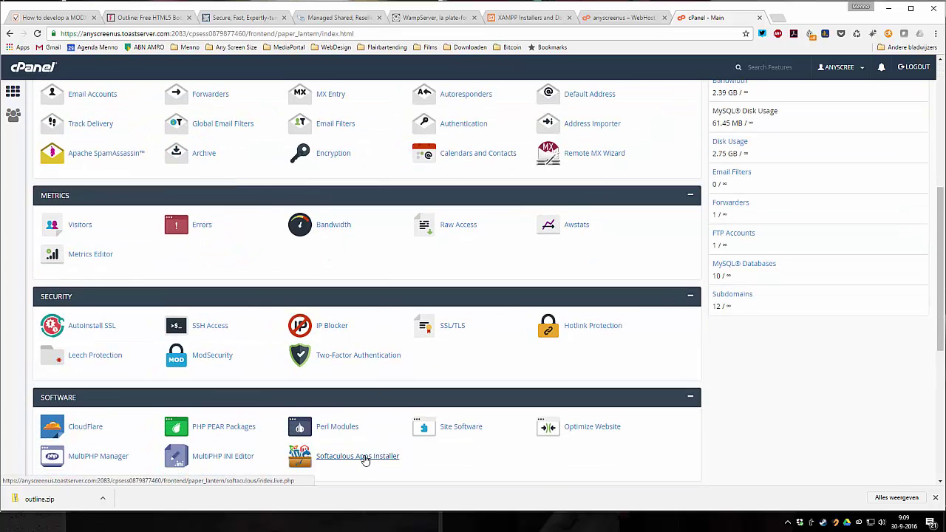
pyautogui.scroll(5, 363, 454)
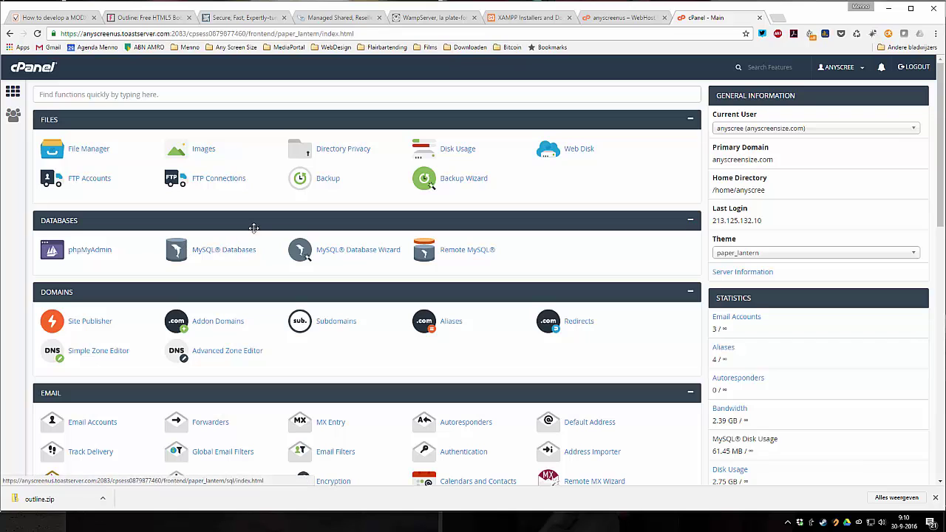
# - On MySQL Databases, create database 'outline', which becomes anyscree_outline
pyautogui.click(220, 253)
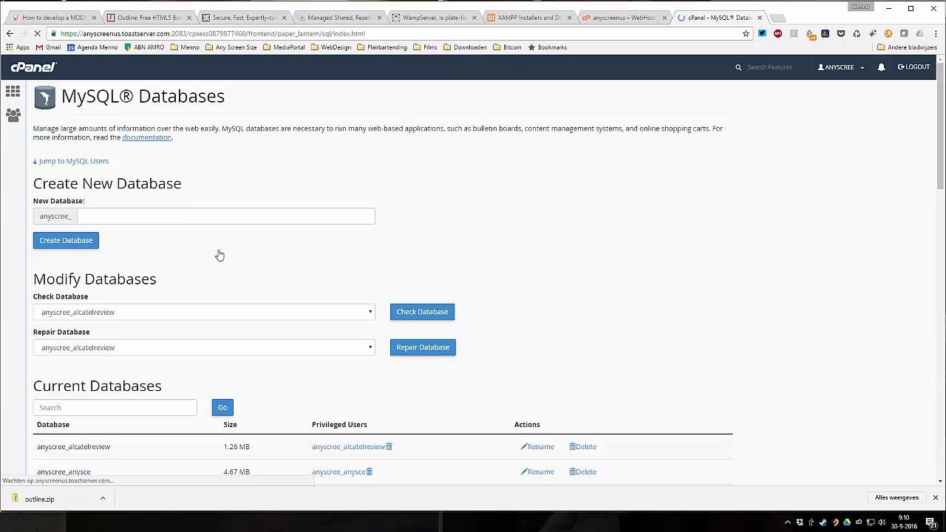
pyautogui.click(179, 221)
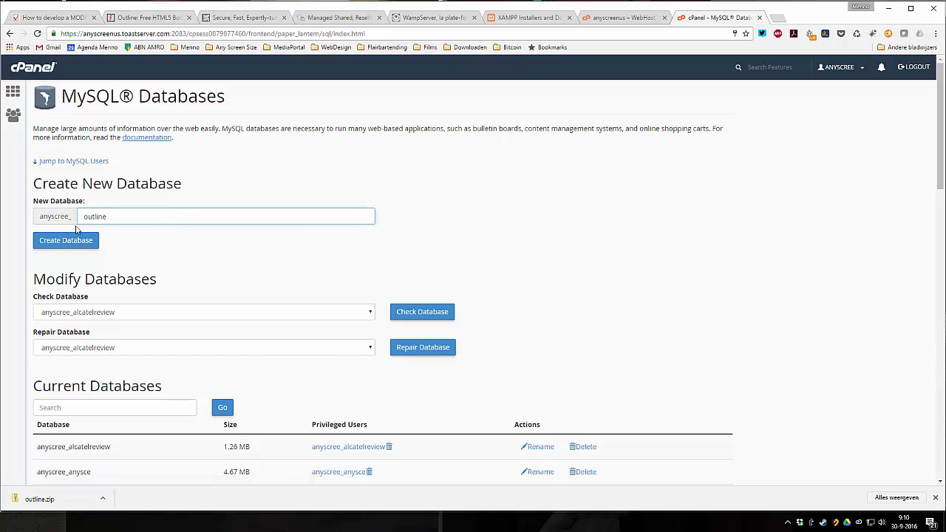
pyautogui.moveTo(38, 217); pyautogui.dragTo(70, 218)
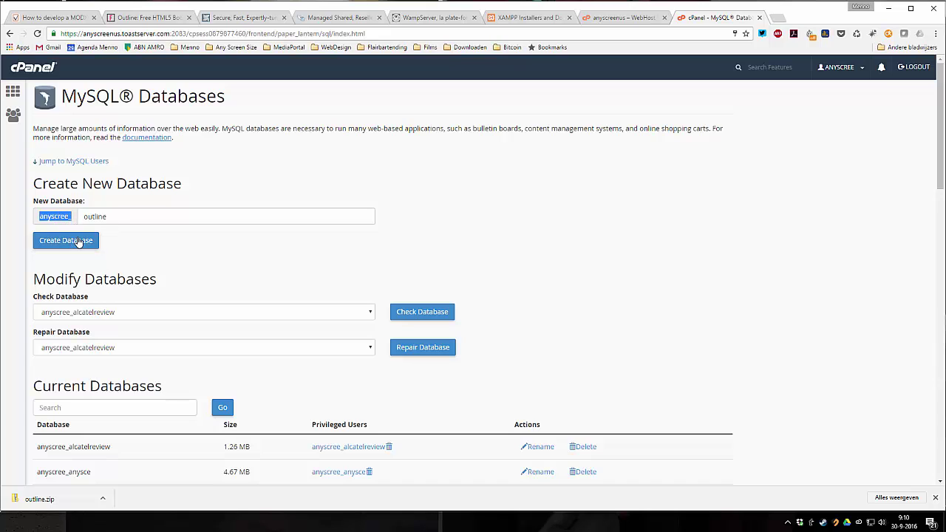
pyautogui.click(74, 241)
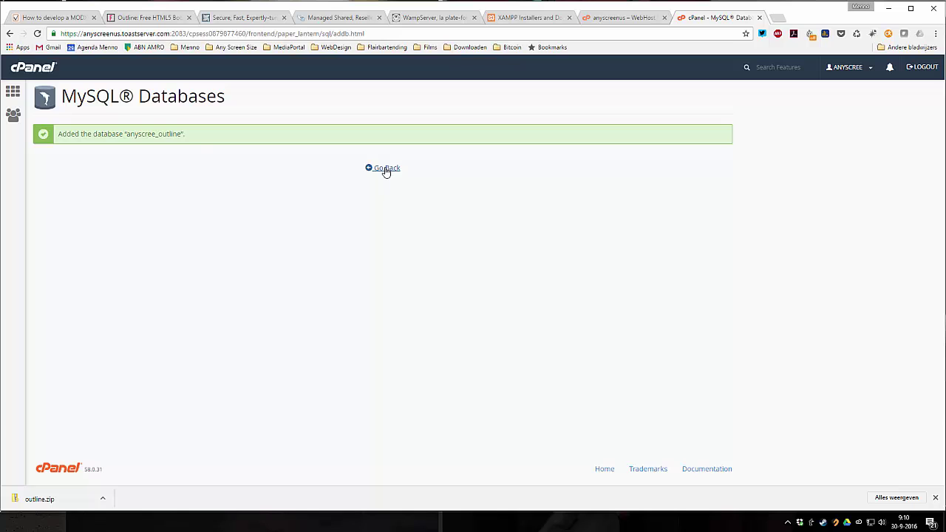
pyautogui.moveTo(128, 134); pyautogui.dragTo(181, 135)
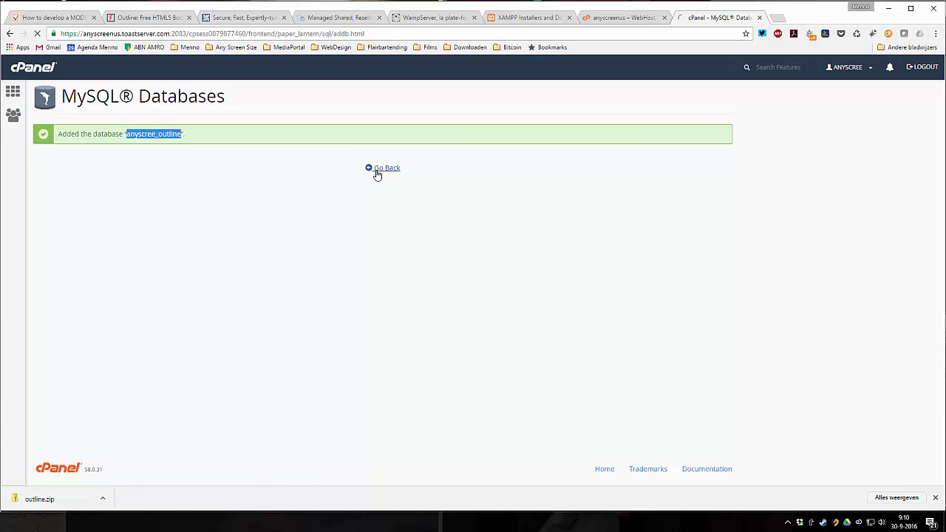
pyautogui.scroll(-1, 180, 257)
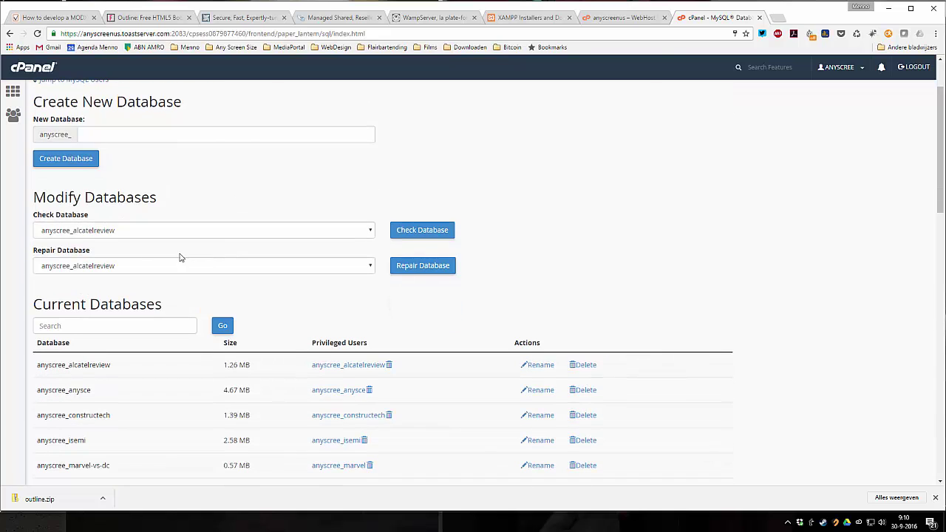
# - Add MySQL user 'outline' (anyscree_outline) with a strong password, then go back to the databases page
pyautogui.scroll(-7, 125, 278)
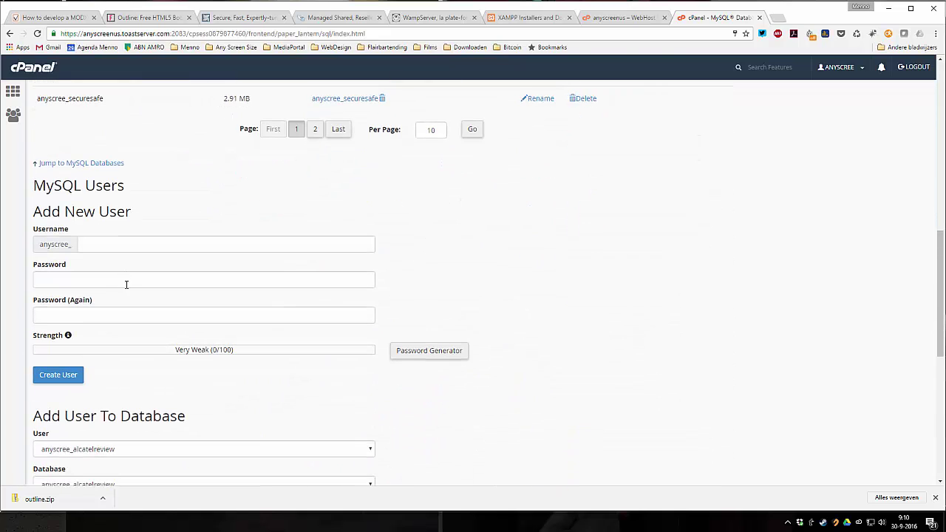
pyautogui.click(99, 244)
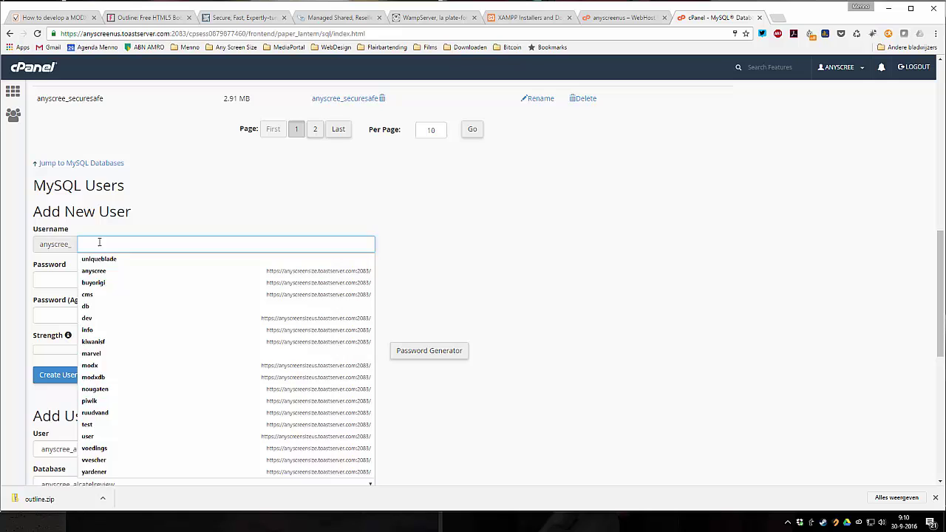
pyautogui.write('outline')
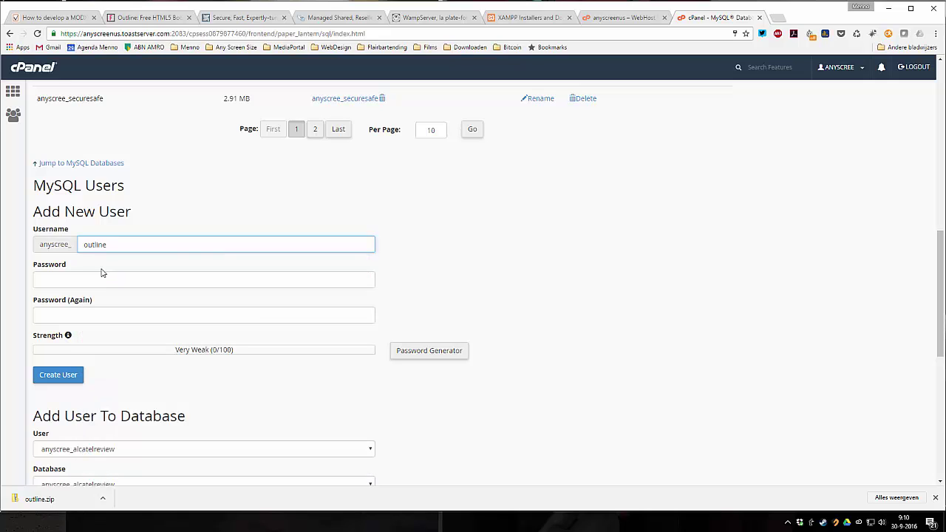
pyautogui.click(96, 275)
pyautogui.write('12345')
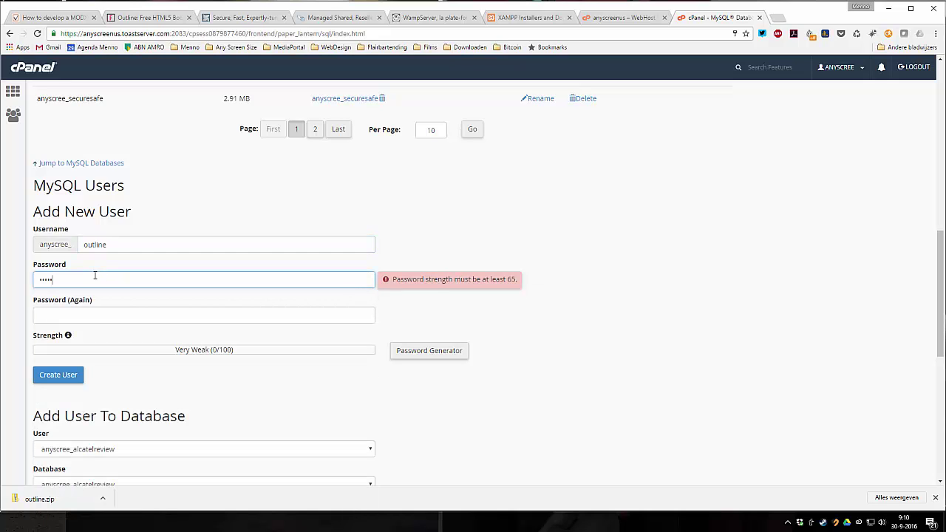
pyautogui.write('67890121')
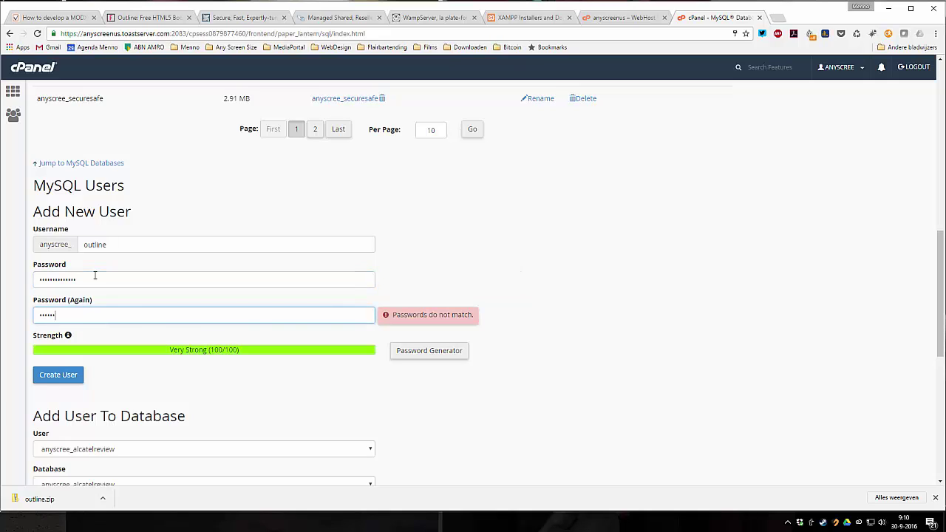
pyautogui.write('23456789012')
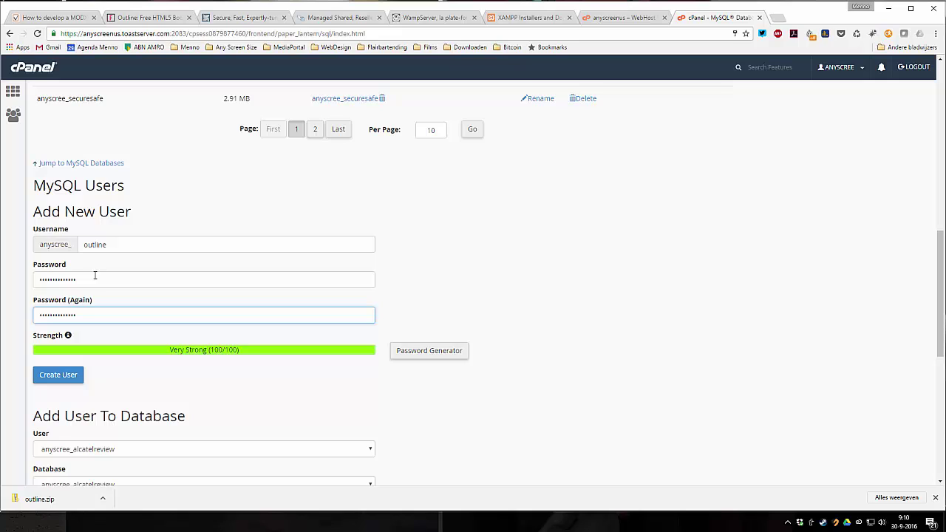
pyautogui.click(63, 379)
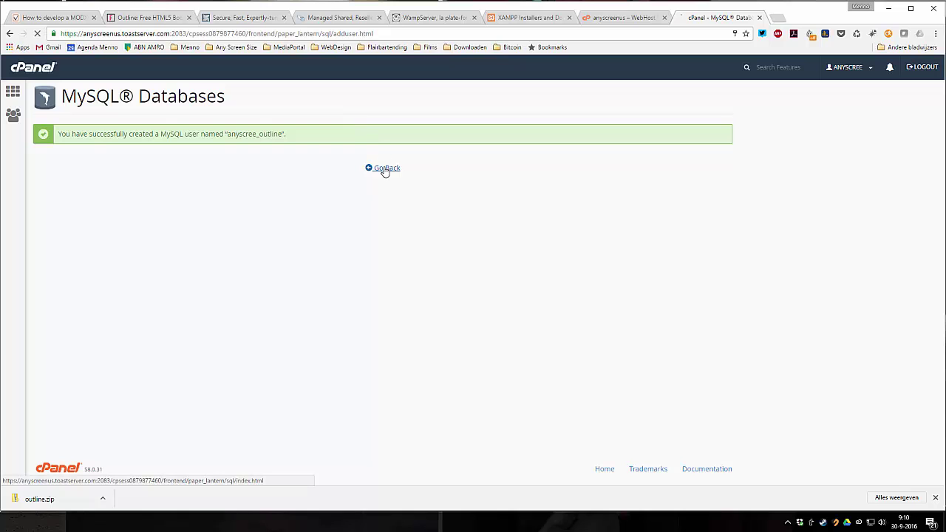
pyautogui.click(384, 168)
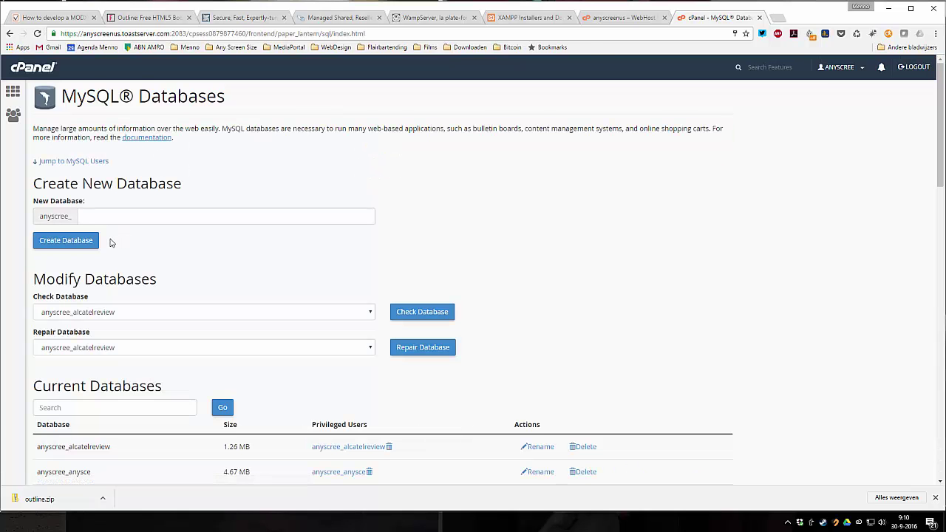
pyautogui.scroll(-7, 113, 243)
# - Add the anyscree_outline user to the anyscree_outline database
pyautogui.scroll(-3, 111, 242)
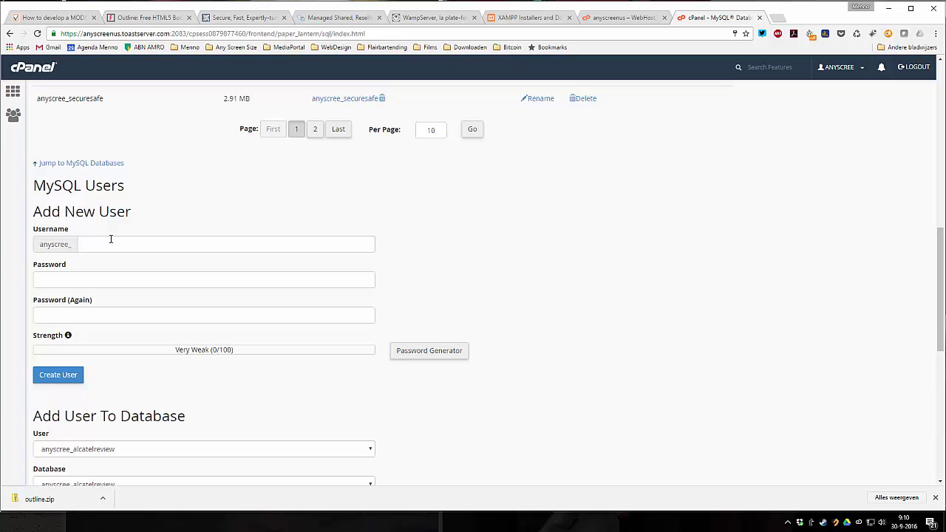
pyautogui.click(89, 290)
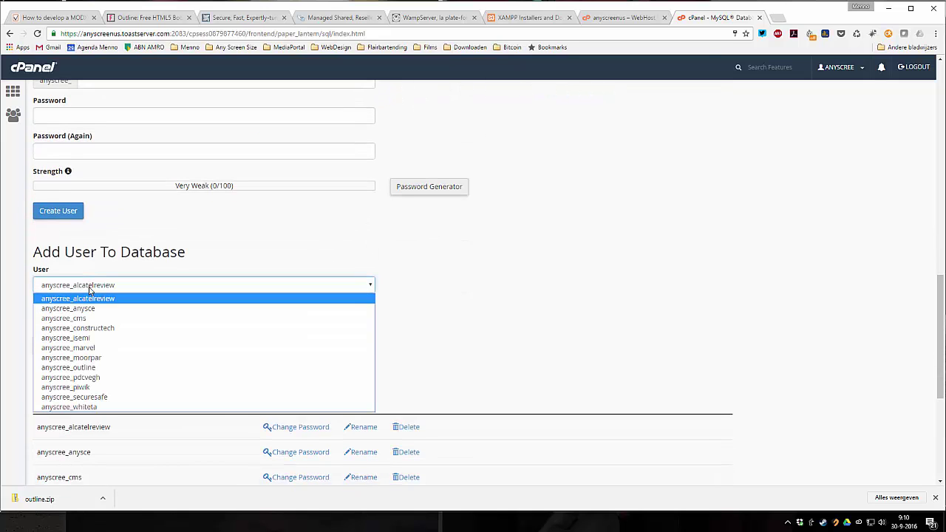
pyautogui.click(96, 366)
pyautogui.click(96, 323)
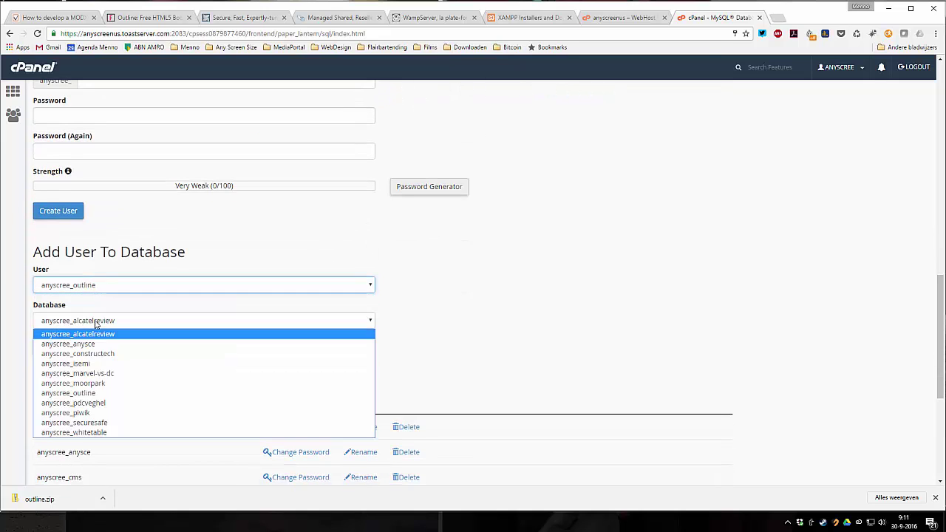
pyautogui.click(102, 392)
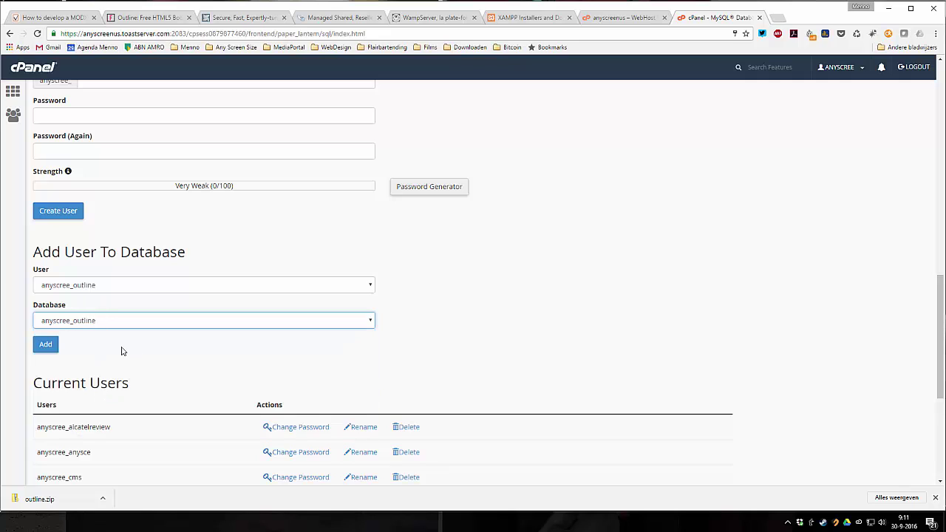
pyautogui.click(47, 346)
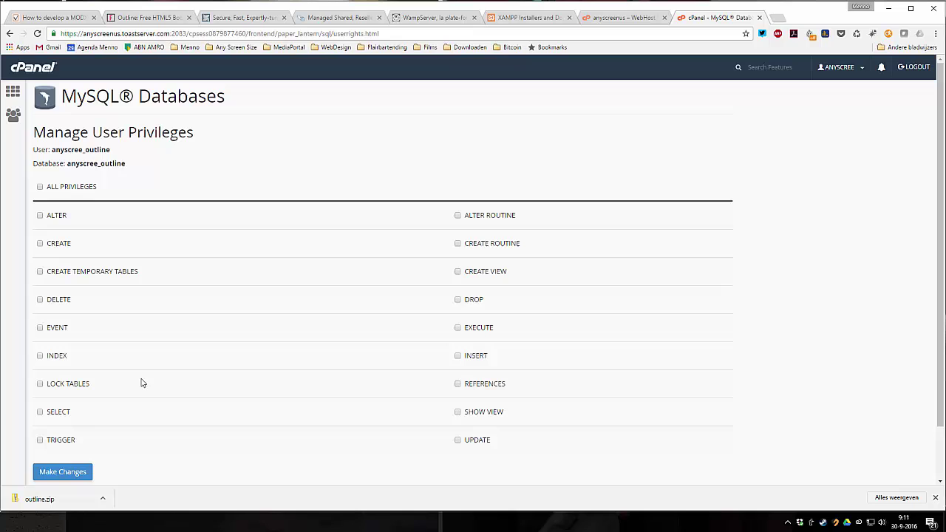
# - Grant ALL PRIVILEGES, then check the database and user names in the confirmation
pyautogui.click(69, 188)
pyautogui.scroll(-2, 251, 284)
pyautogui.scroll(2, 238, 313)
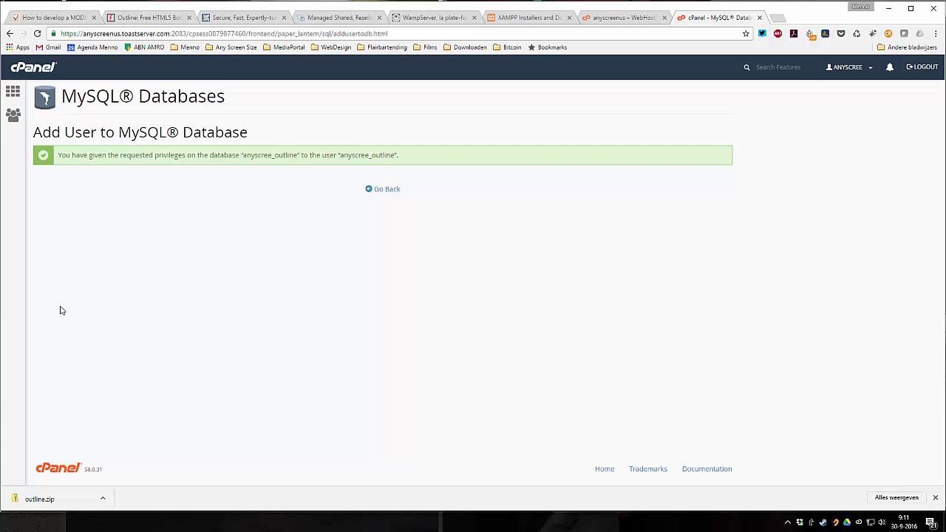
pyautogui.moveTo(245, 158); pyautogui.dragTo(298, 157)
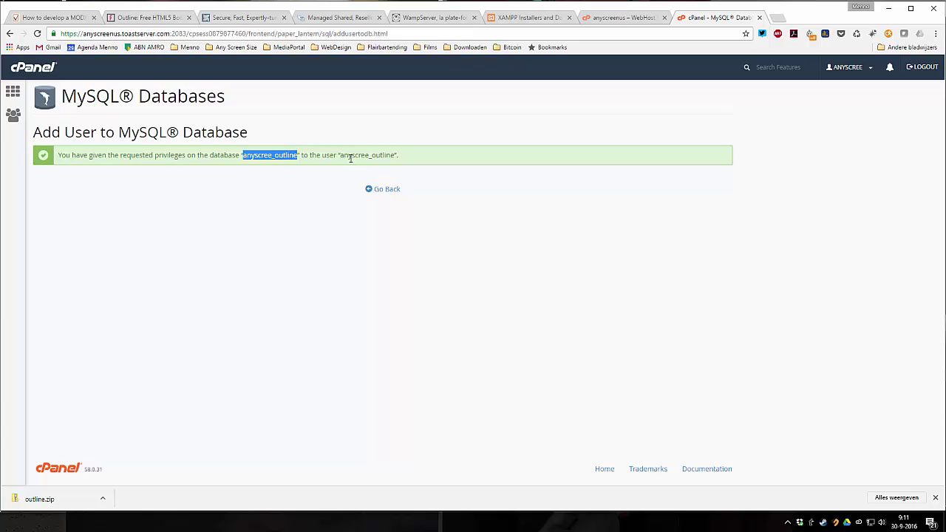
pyautogui.moveTo(341, 156); pyautogui.dragTo(395, 156)
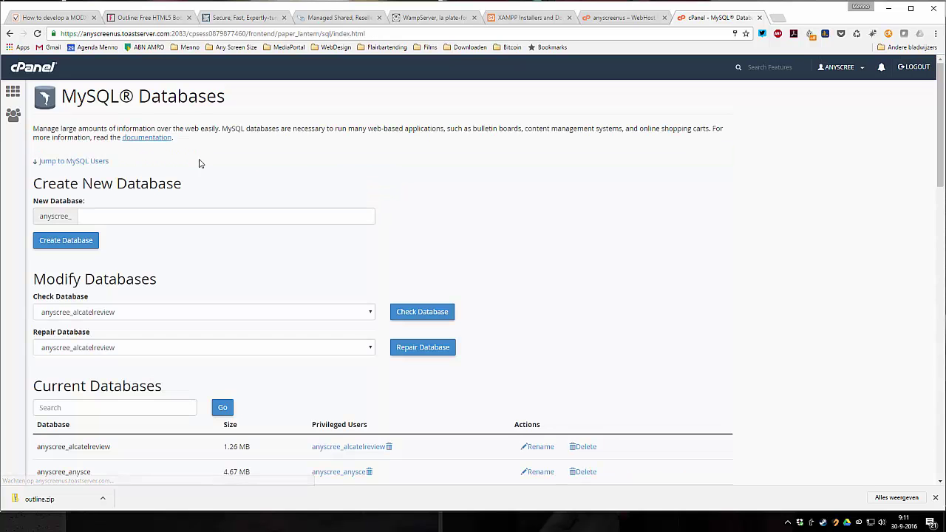
# - From the cPanel home page, open File Manager and the empty outline.anyscreensize.com folder
pyautogui.click(13, 92)
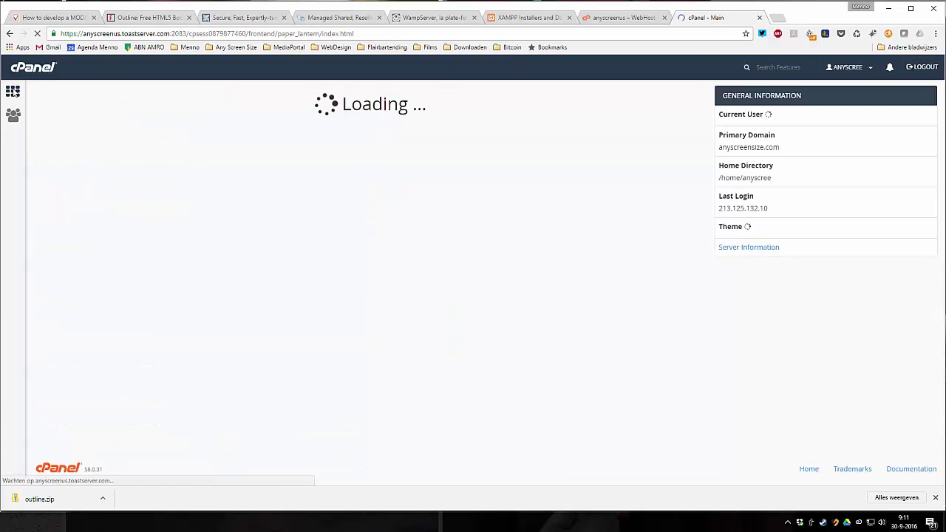
pyautogui.click(85, 149)
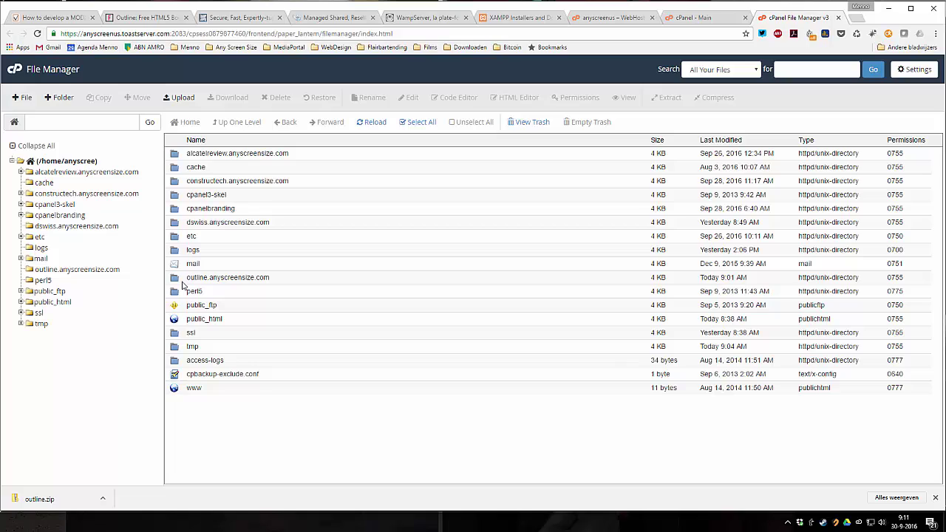
pyautogui.click(269, 282)
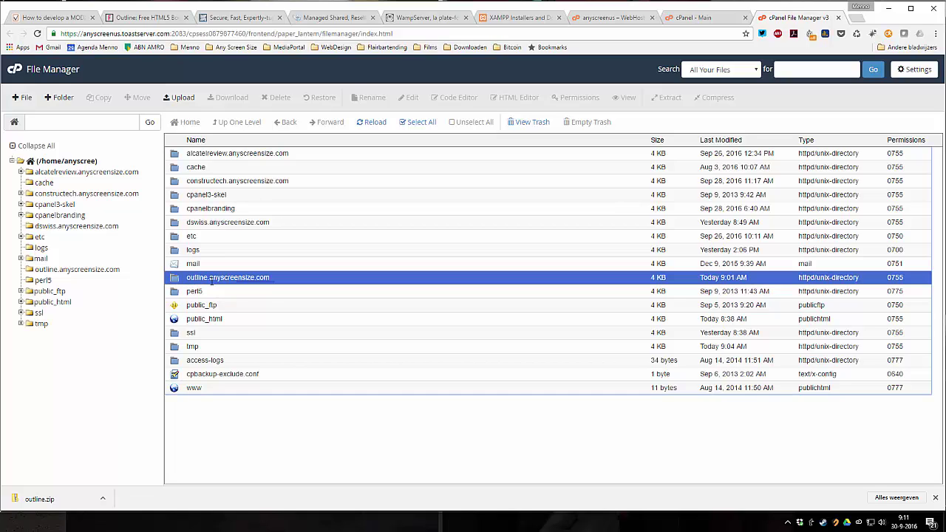
pyautogui.click(281, 292)
pyautogui.click(281, 281)
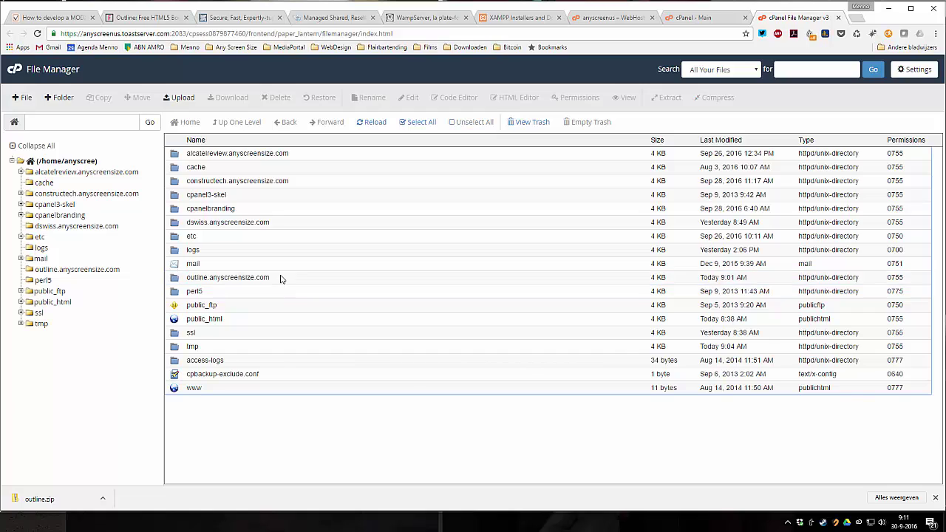
pyautogui.doubleClick(278, 277)
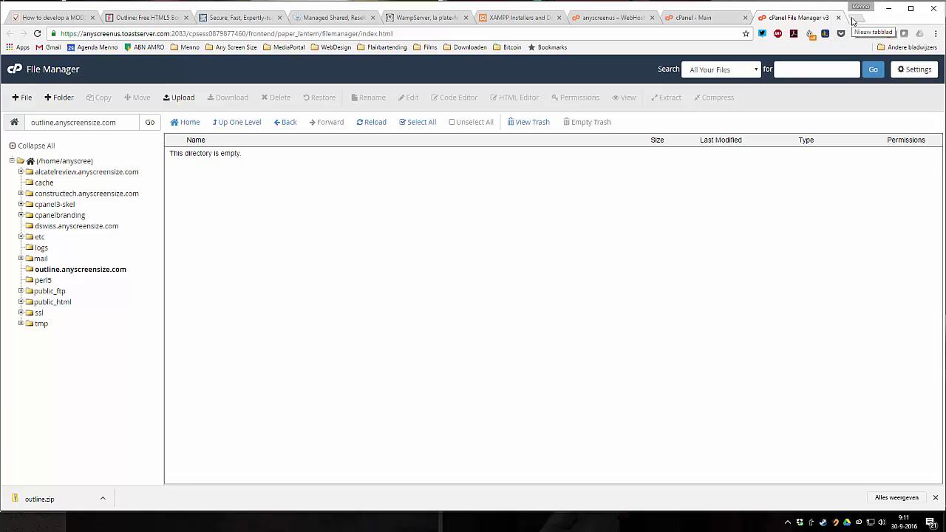
# - Go to modx.com and download the Traditional 11.2MB MODX Revolution 2.5.1-pl package
pyautogui.click(853, 19)
pyautogui.write('modx')
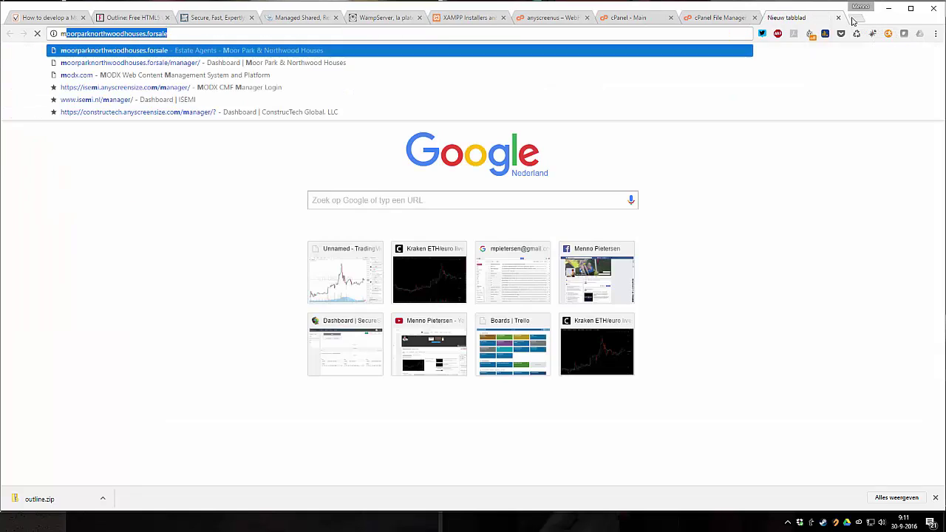
pyautogui.press('Delete')
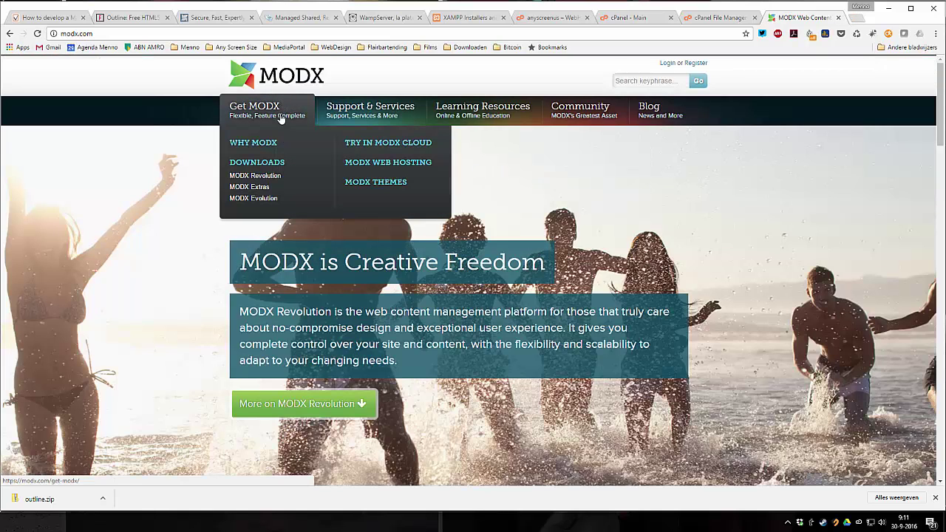
pyautogui.click(268, 182)
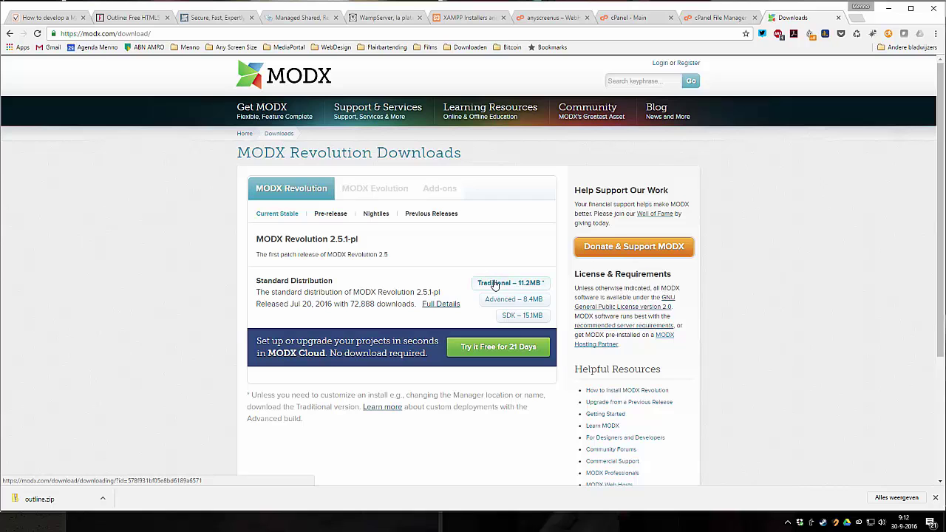
pyautogui.click(496, 284)
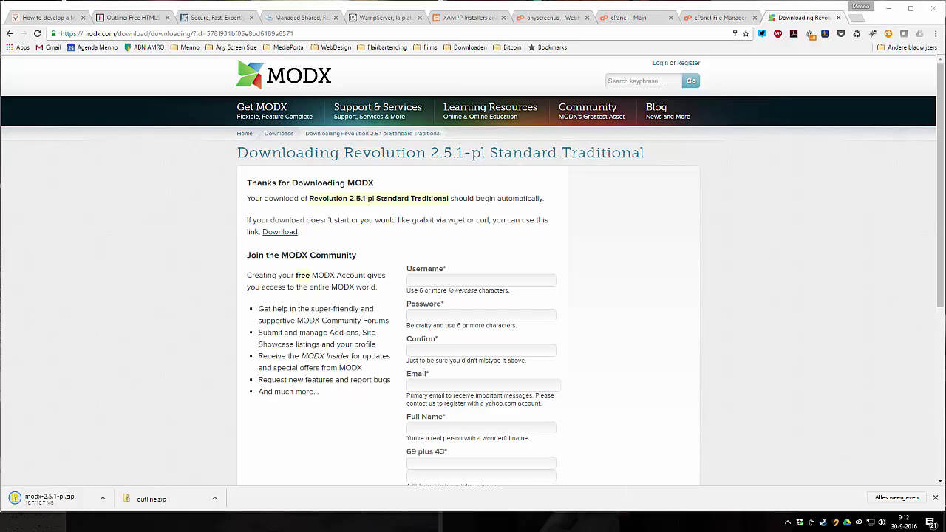
# - Show the downloaded zip in Downloads and extract it with 7-Zip into modx-2.5.1-pl\
pyautogui.click(102, 499)
pyautogui.click(126, 465)
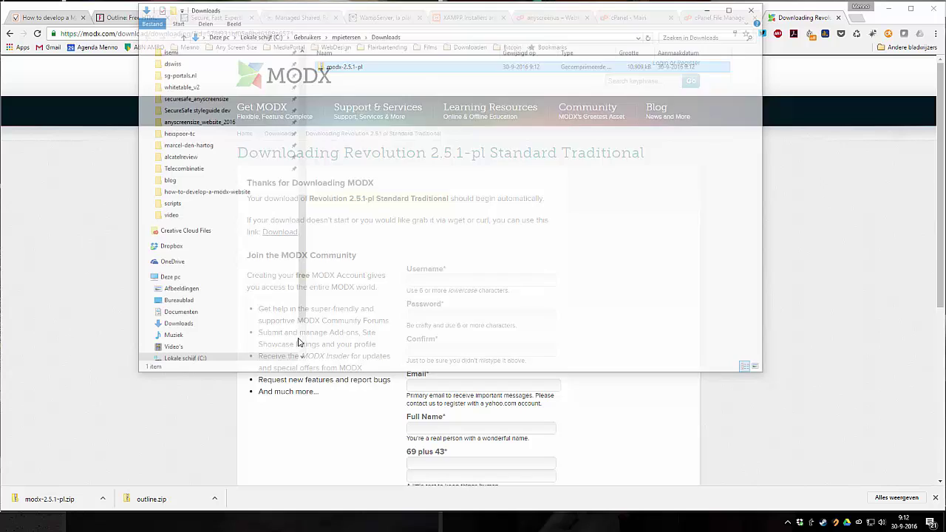
pyautogui.rightClick(352, 68)
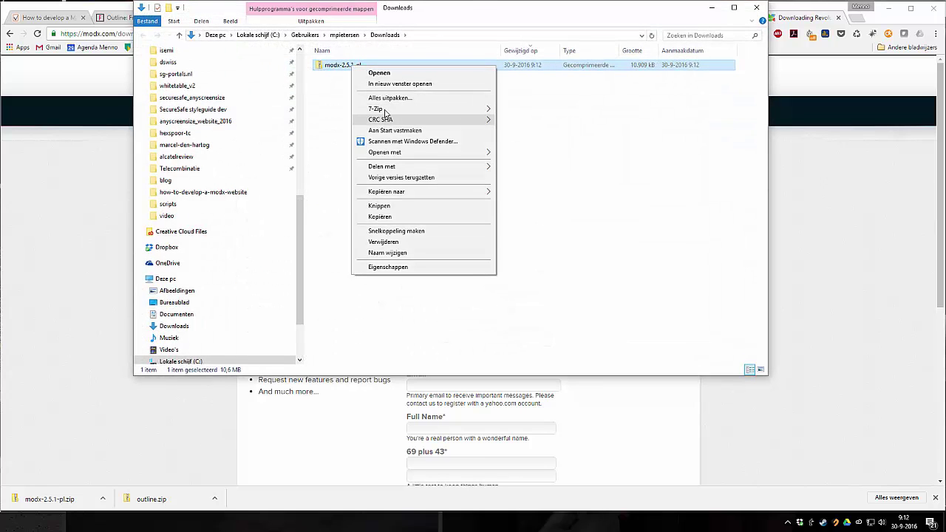
pyautogui.moveTo(482, 110)
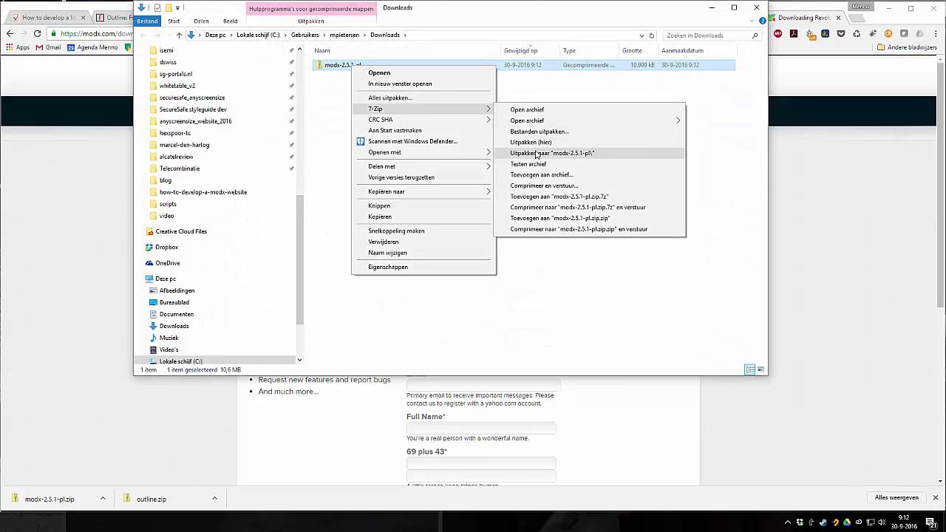
pyautogui.click(536, 153)
pyautogui.moveTo(365, 179); pyautogui.dragTo(47, 100)
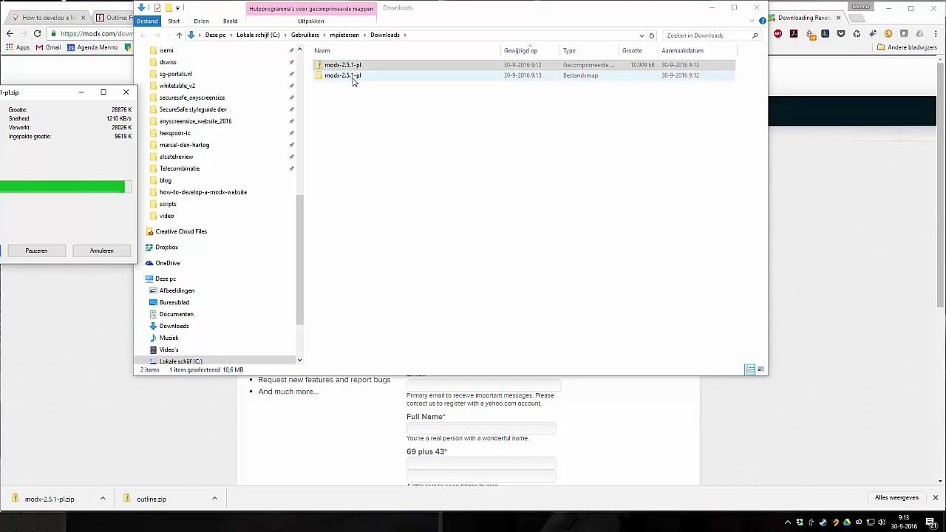
# - Compress all files in the extracted modx-2.5.1-pl folder into modx-2.5.1-pl.zip
pyautogui.doubleClick(349, 79)
pyautogui.hotkey('ctrl', 'a')
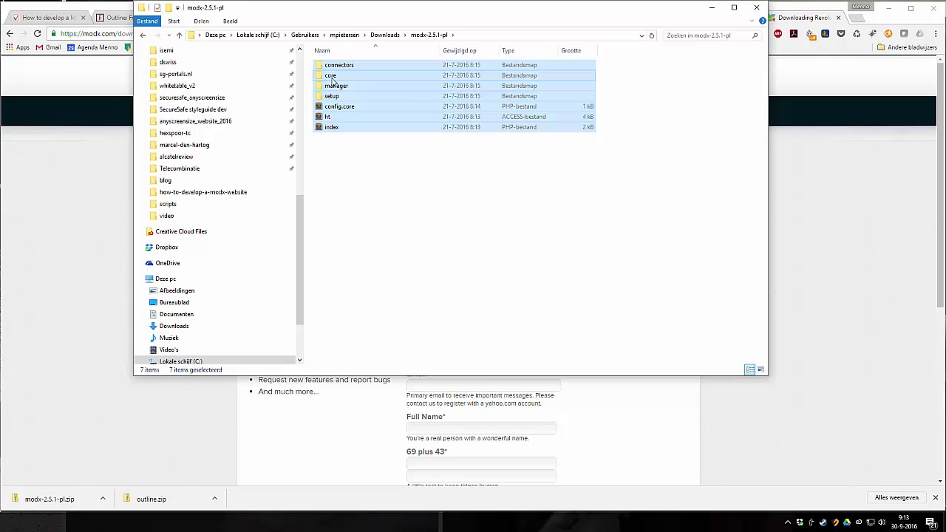
pyautogui.rightClick(333, 80)
pyautogui.moveTo(414, 140)
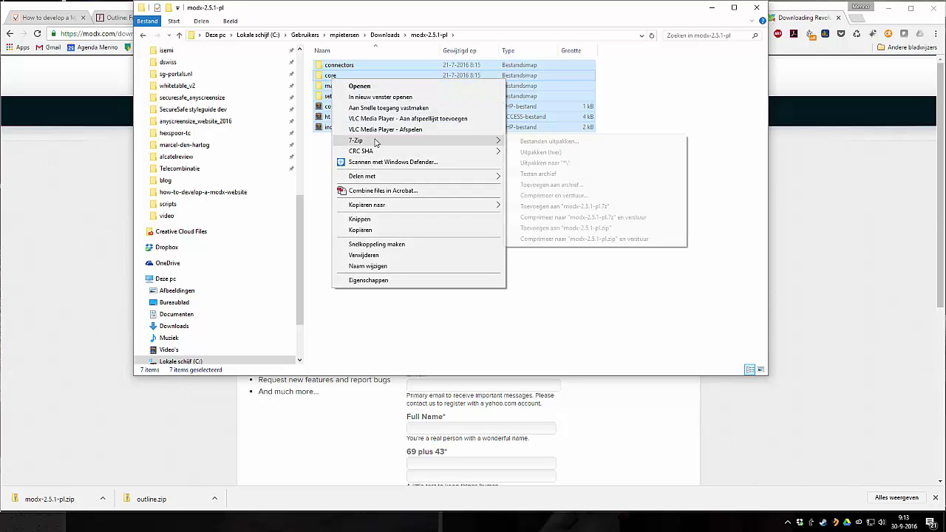
pyautogui.click(552, 231)
# - Copy the new modx-2.5.1-pl.zip into the anyscreensize_website_2016\outline folder
pyautogui.click(345, 139)
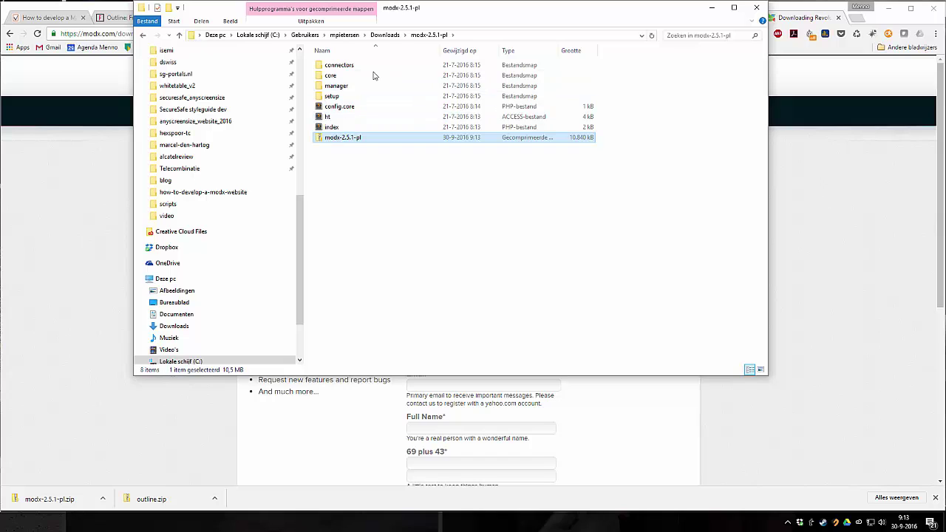
pyautogui.click(195, 121)
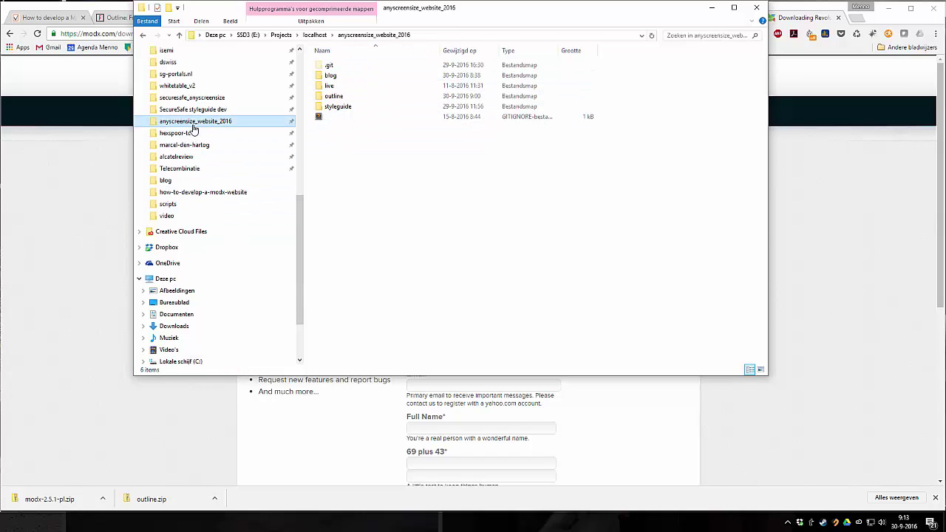
pyautogui.doubleClick(331, 97)
pyautogui.hotkey('ctrl', 'v')
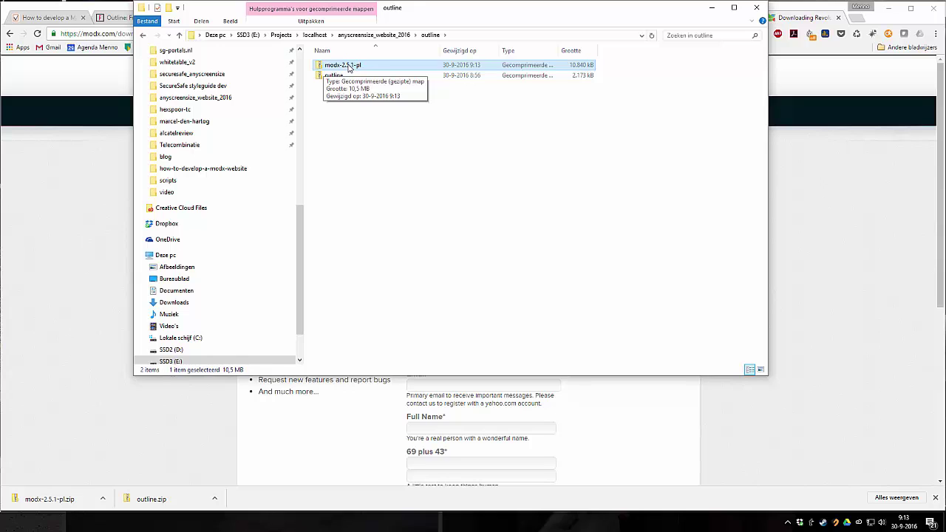
# - Drag modx-2.5.1-pl.zip from the outline folder onto cPanel's 'Drop files here' upload zone
pyautogui.click(353, 122)
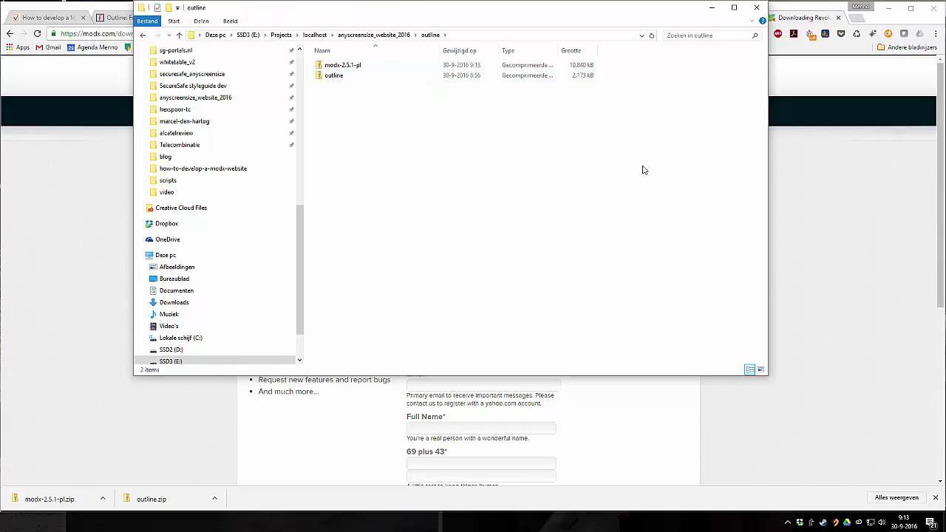
pyautogui.click(789, 72)
pyautogui.click(715, 18)
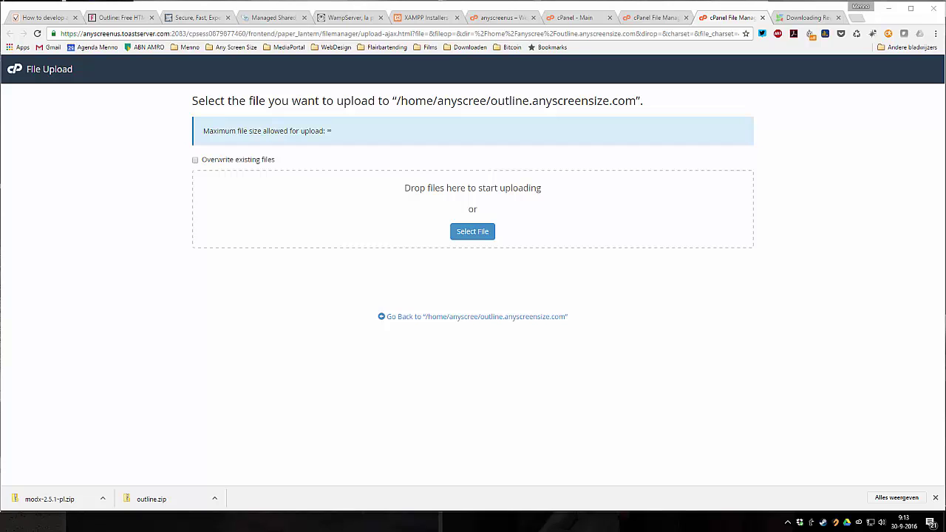
pyautogui.hotkey('alt', 'Tab')
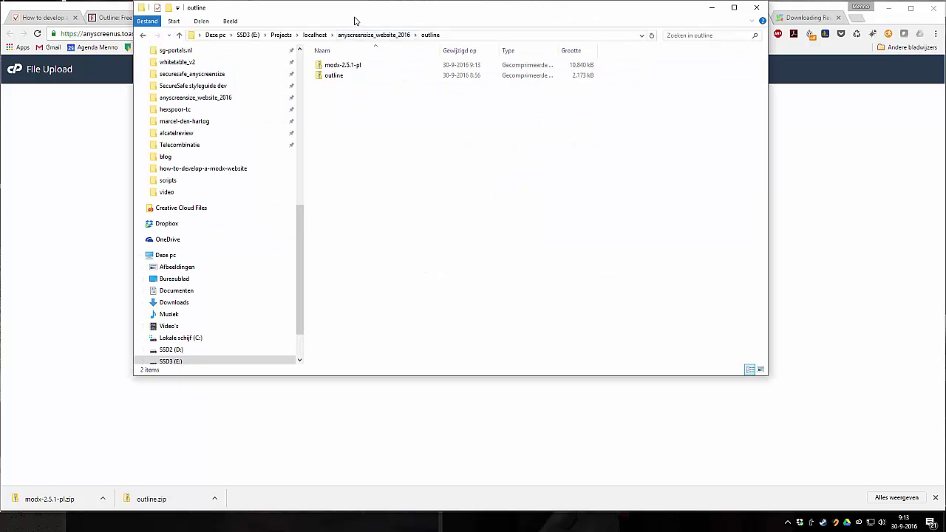
pyautogui.moveTo(442, 12); pyautogui.dragTo(668, 223)
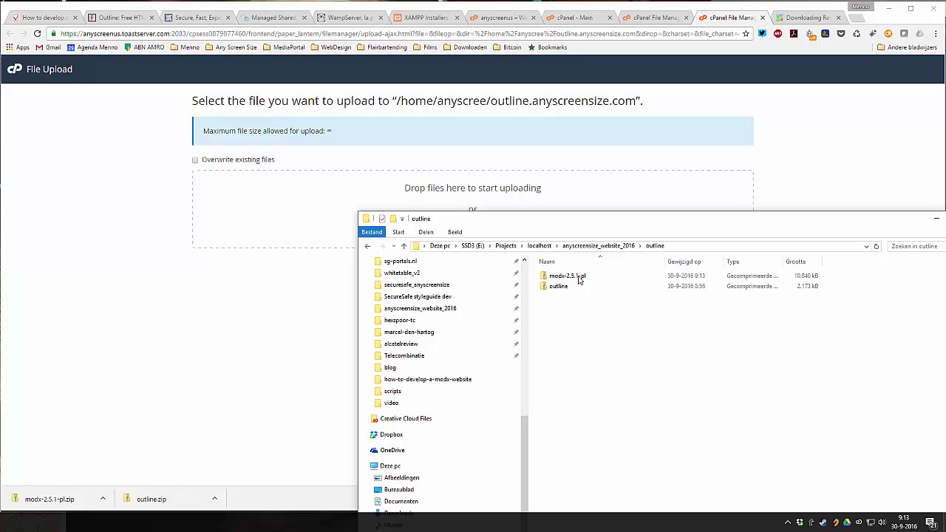
pyautogui.click(564, 278)
pyautogui.moveTo(564, 277); pyautogui.dragTo(404, 188)
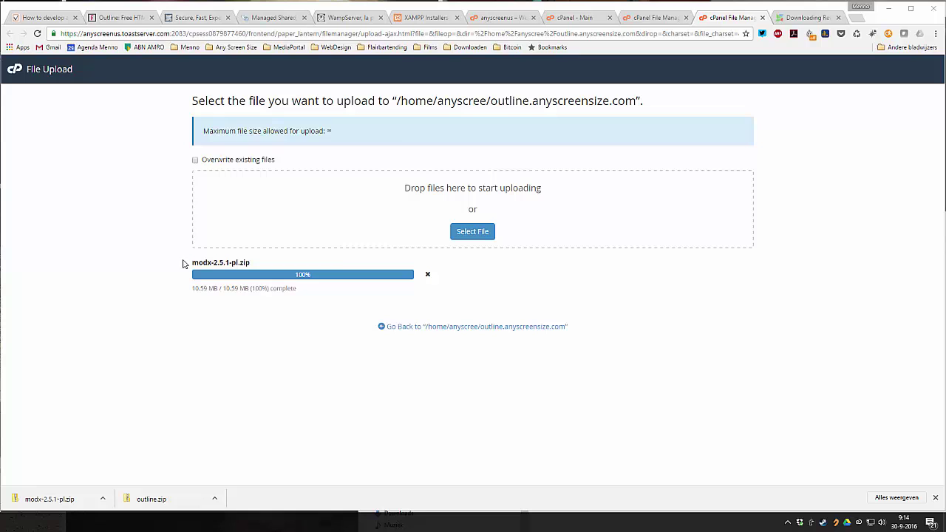
# - Return to the outline.anyscreensize.com listing and reload until the uploaded zip appears
pyautogui.click(464, 327)
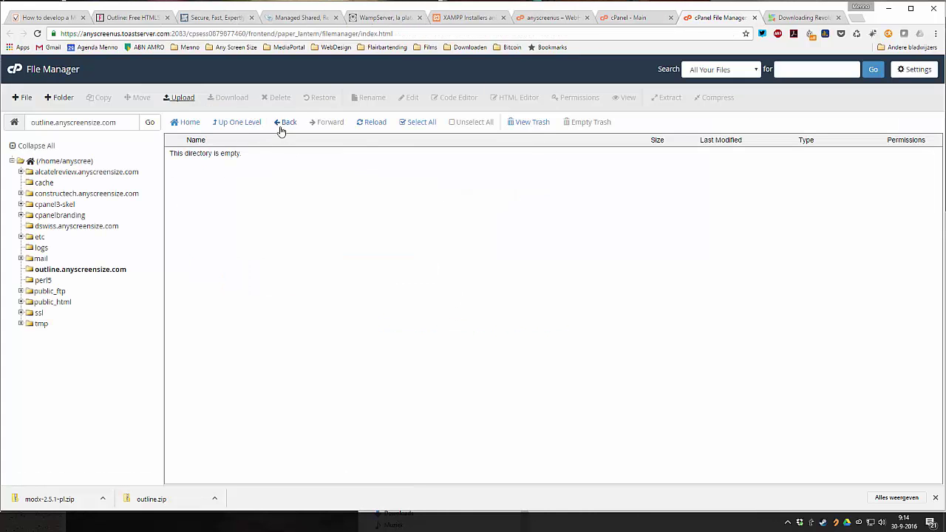
pyautogui.click(375, 127)
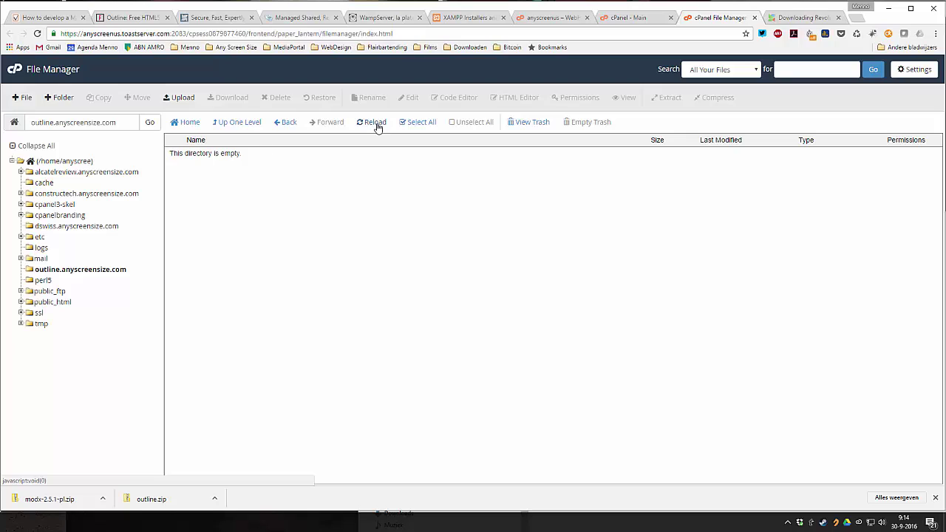
pyautogui.click(377, 127)
pyautogui.click(378, 127)
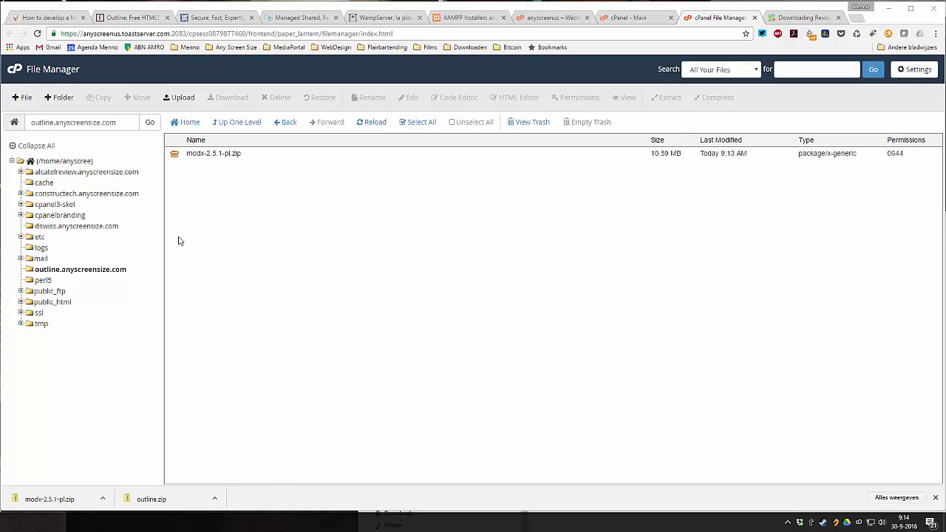
# - Extract modx-2.5.1-pl.zip into outline.anyscreensize.com and close the extraction results
pyautogui.click(214, 154)
pyautogui.rightClick(214, 153)
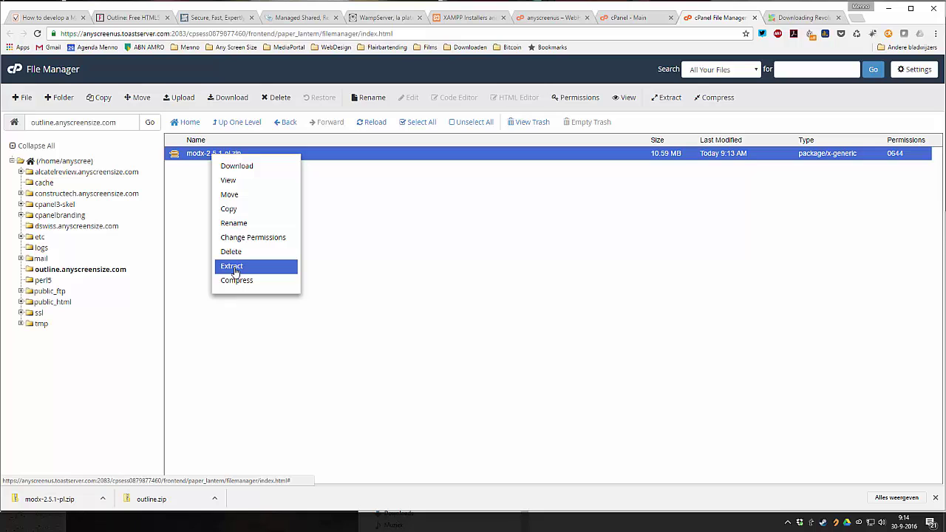
pyautogui.click(234, 268)
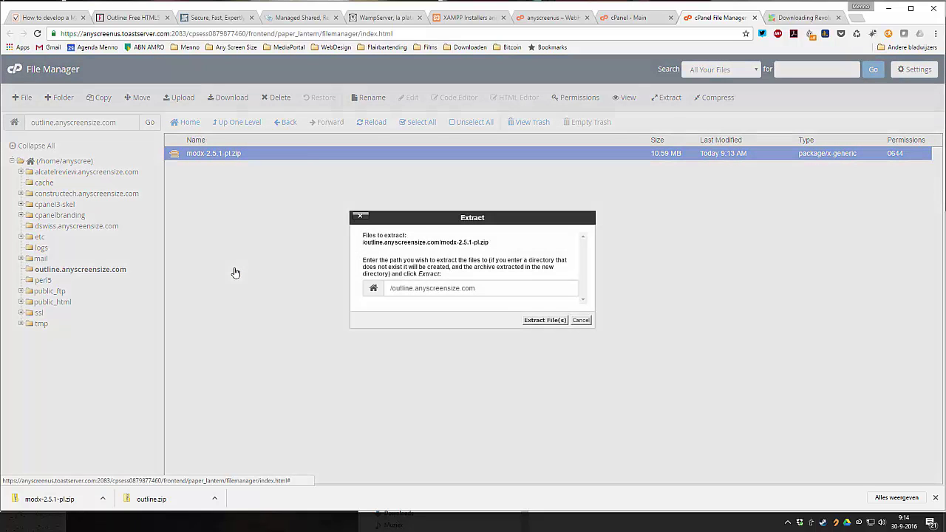
pyautogui.click(541, 321)
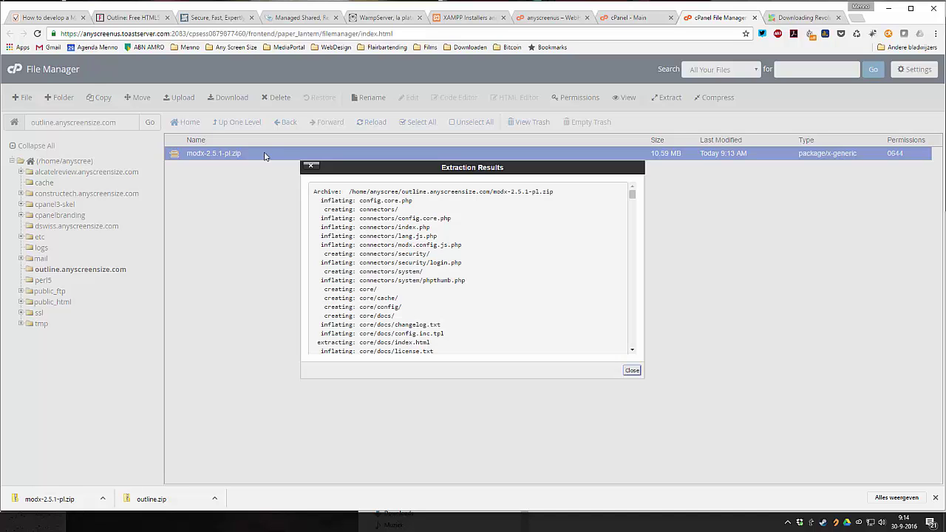
pyautogui.scroll(-10, 428, 253)
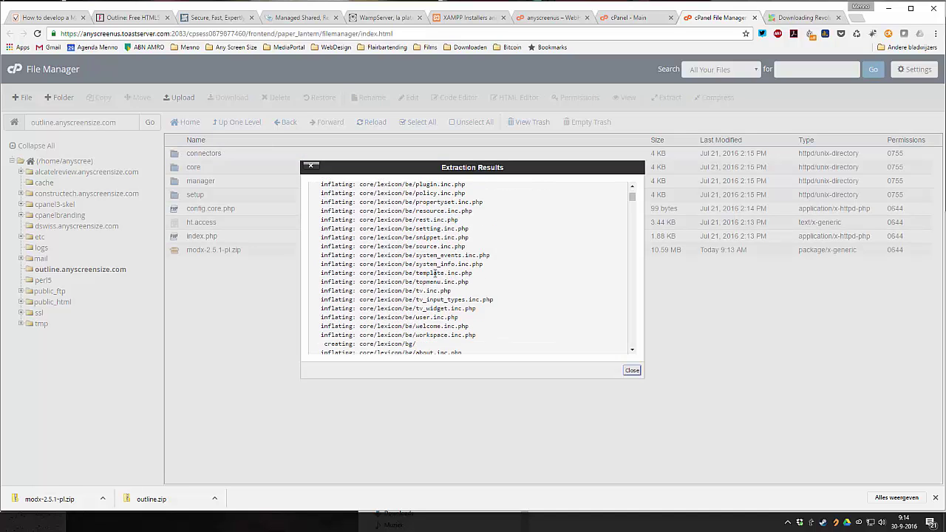
pyautogui.moveTo(633, 201); pyautogui.dragTo(635, 348)
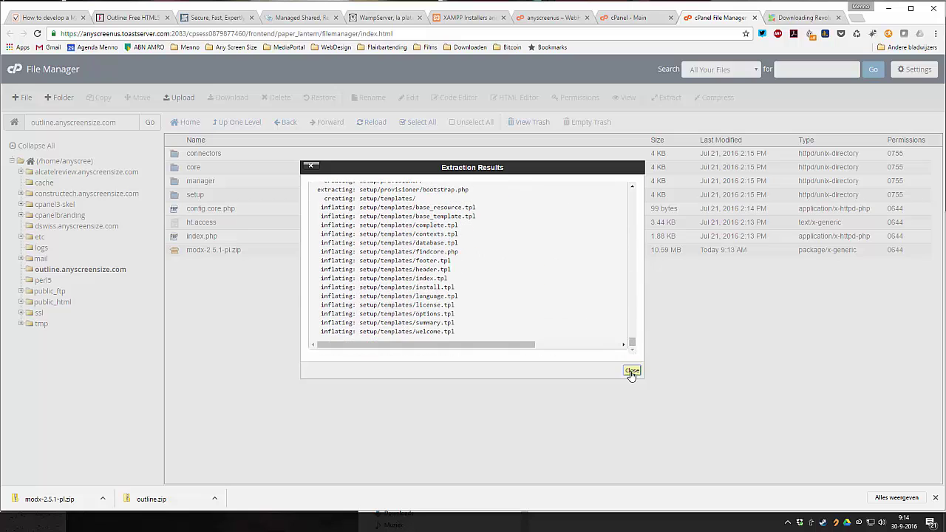
pyautogui.click(632, 370)
pyautogui.click(236, 250)
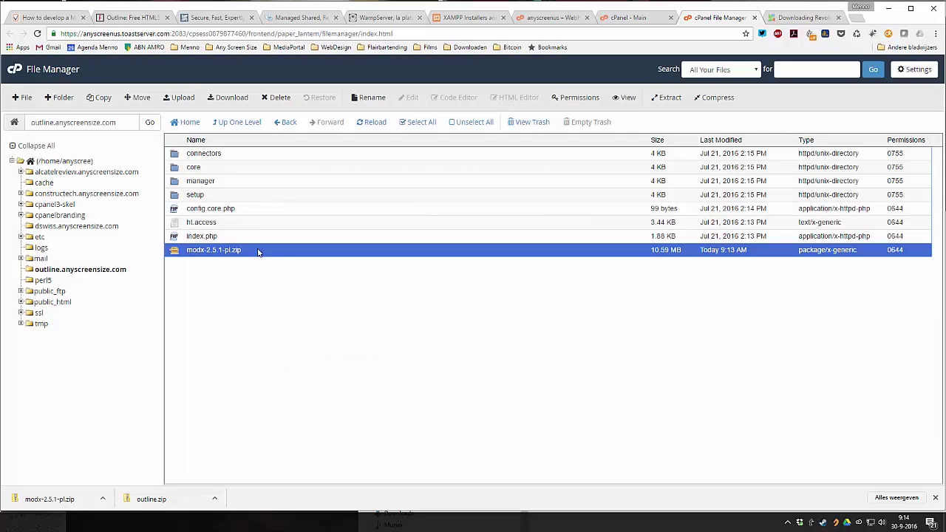
# - Permanently delete modx-2.5.1-pl.zip, skipping the trash
pyautogui.click(281, 99)
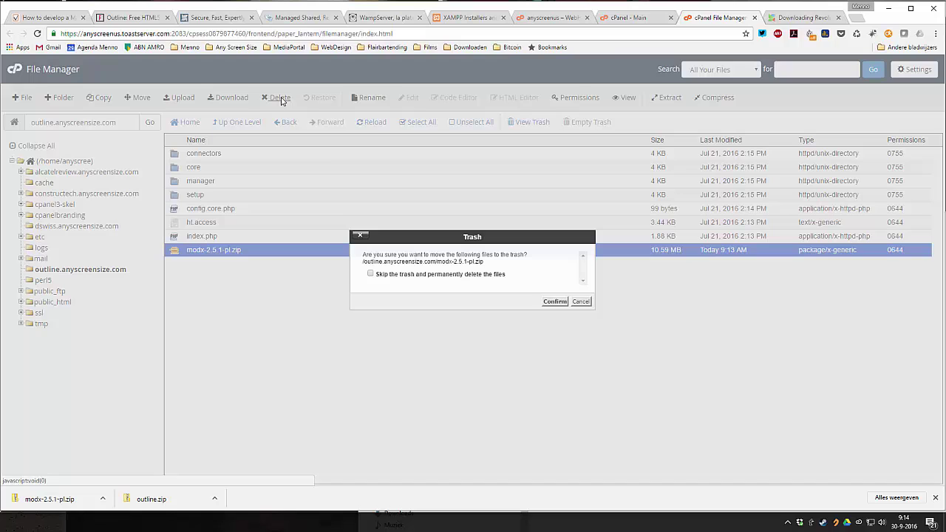
pyautogui.click(474, 276)
pyautogui.click(547, 302)
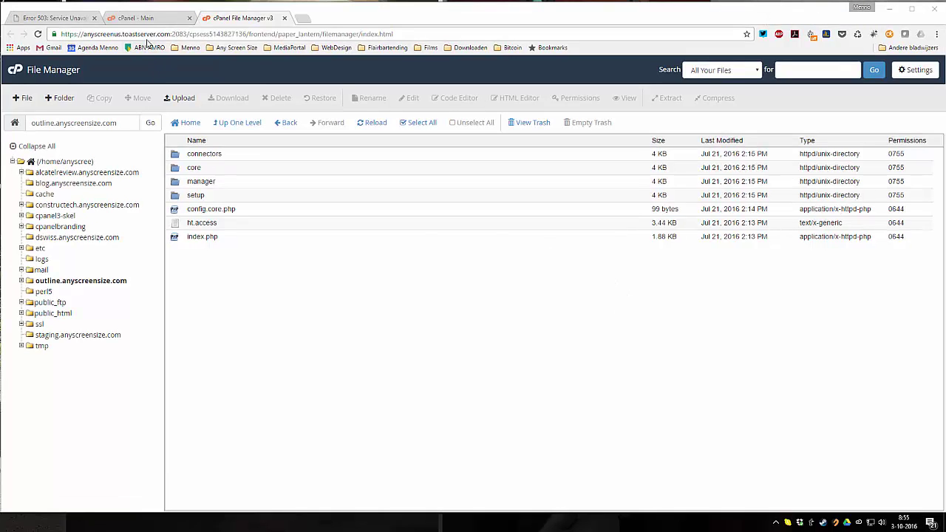
# - Append /setup to the outline site address to load the MODX installer
pyautogui.click(59, 17)
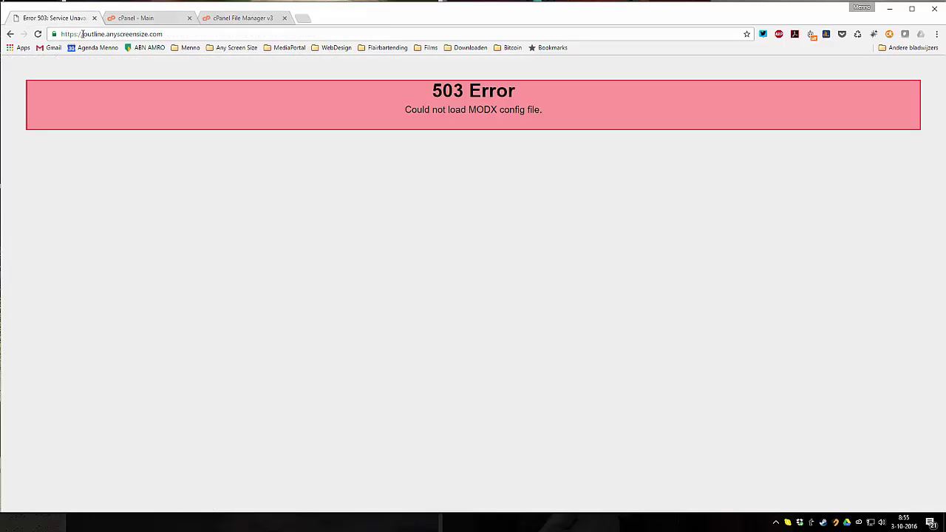
pyautogui.moveTo(82, 34); pyautogui.dragTo(165, 34)
pyautogui.click(183, 35)
pyautogui.write('/')
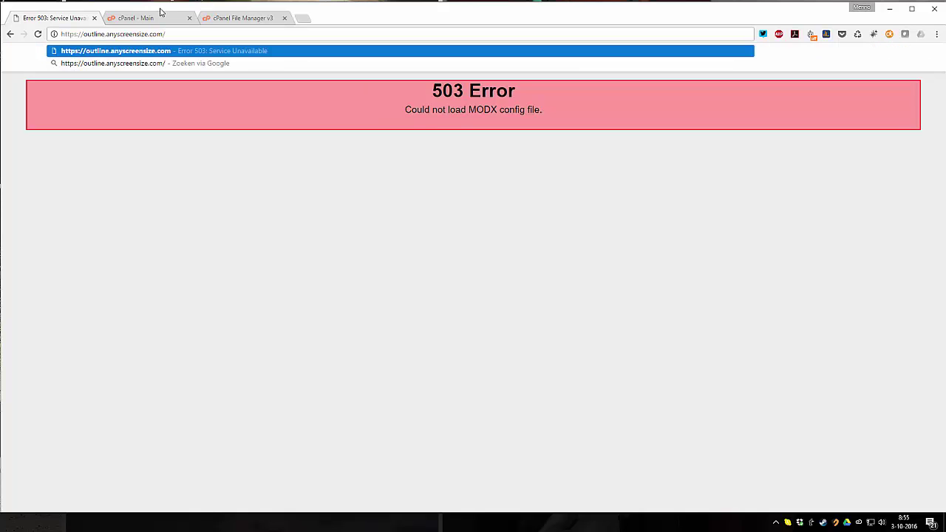
pyautogui.write('setup')
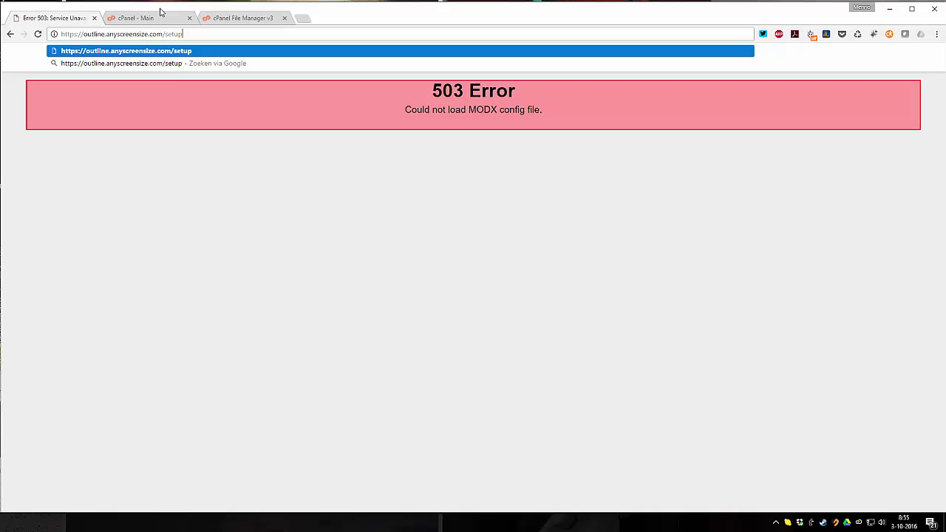
pyautogui.press('Return')
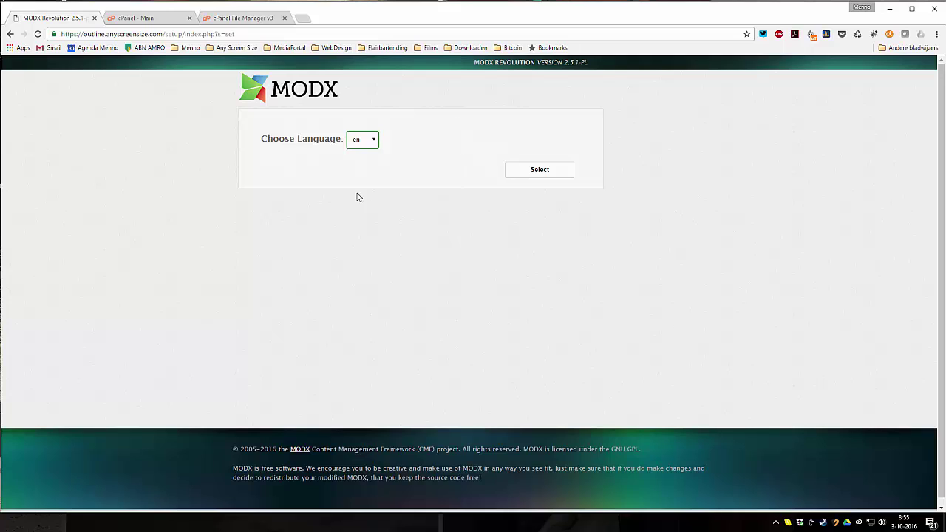
# - Keep English as the installer language and continue with New Installation
pyautogui.click(373, 142)
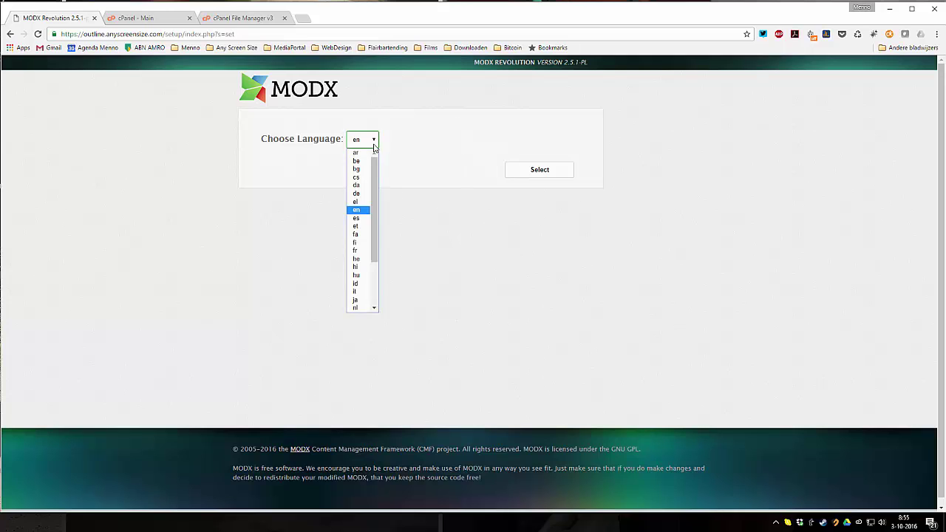
pyautogui.click(375, 140)
pyautogui.click(528, 173)
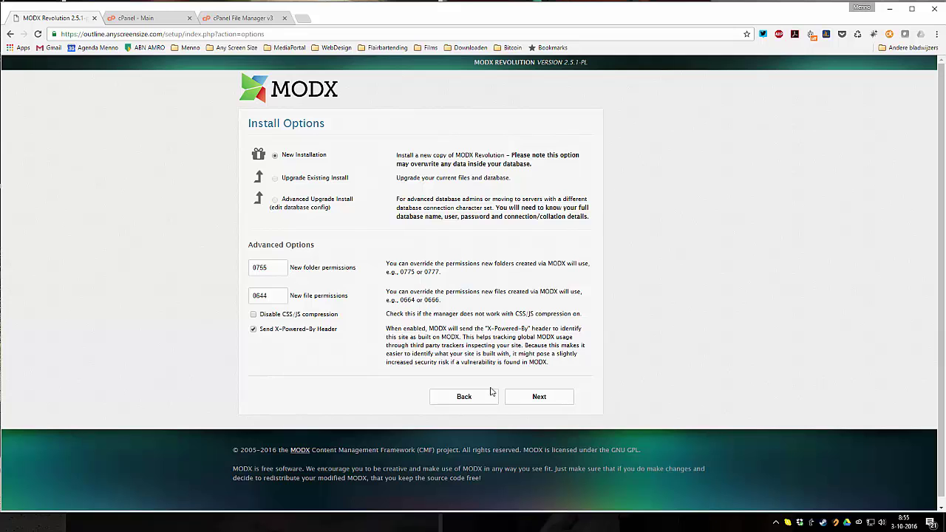
pyautogui.click(540, 396)
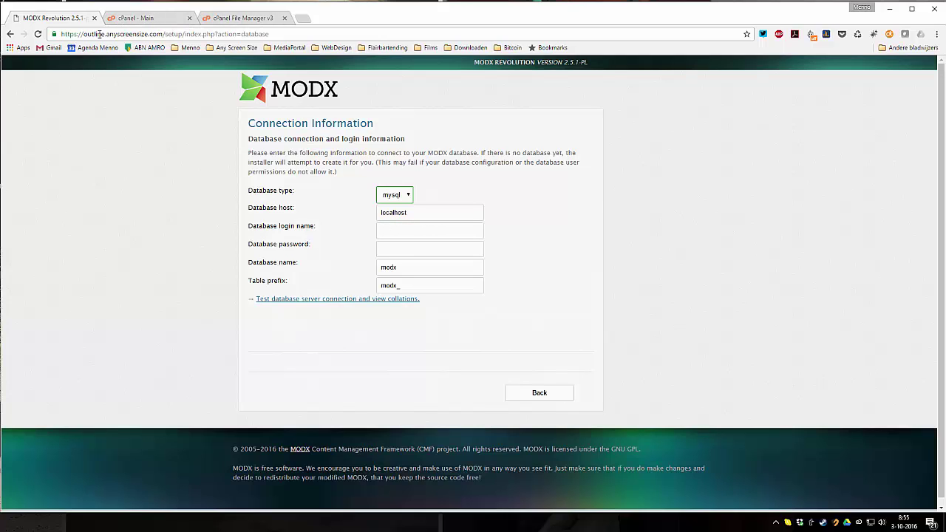
# - Enter the database login, password and database name, then test the database server connection
pyautogui.click(402, 232)
pyautogui.click(411, 262)
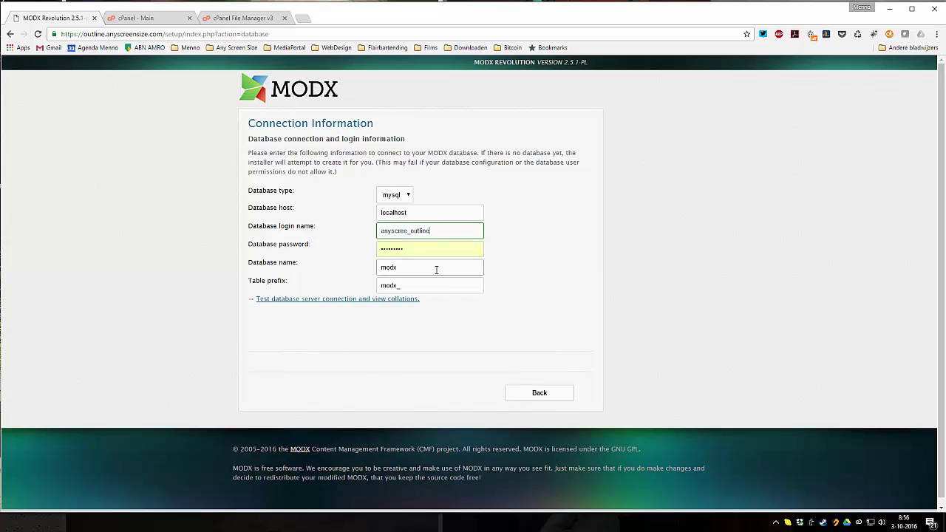
pyautogui.doubleClick(413, 248)
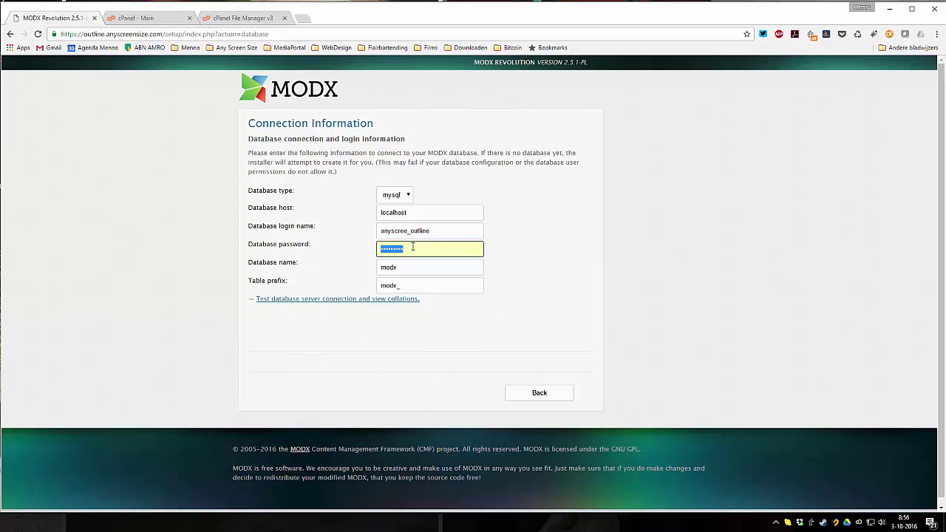
pyautogui.write('p')
pyautogui.click(402, 266)
pyautogui.doubleClick(402, 266)
pyautogui.hotkey('ctrl', 'v')
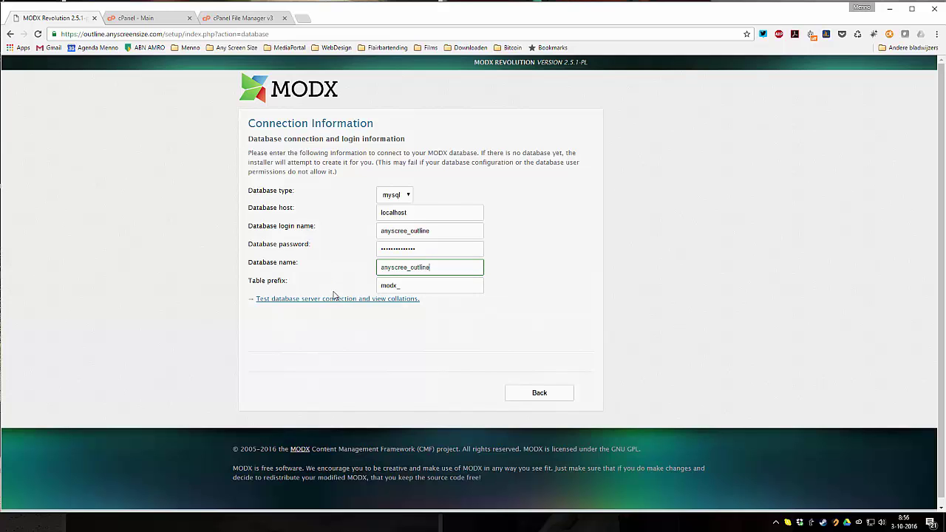
pyautogui.click(332, 300)
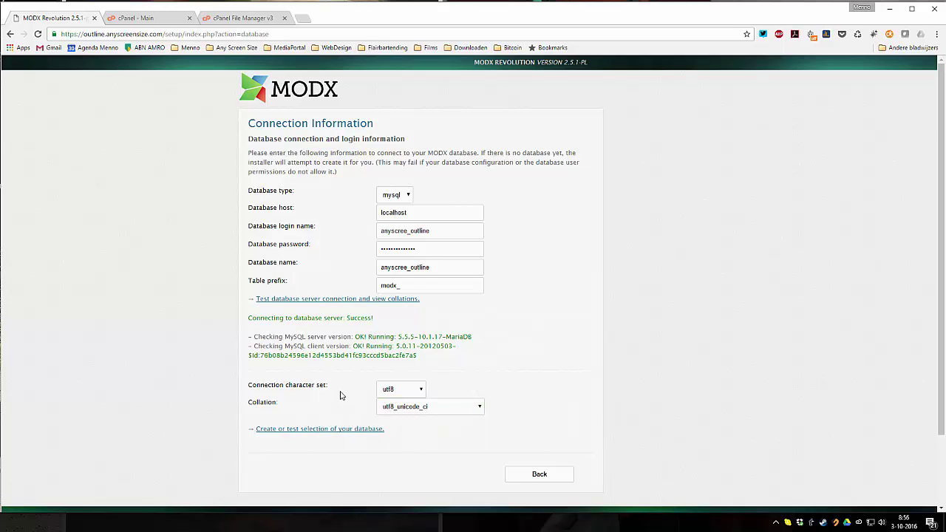
pyautogui.scroll(-2, 338, 348)
# - Confirm the database selection and decline saving the database password in the browser
pyautogui.click(338, 348)
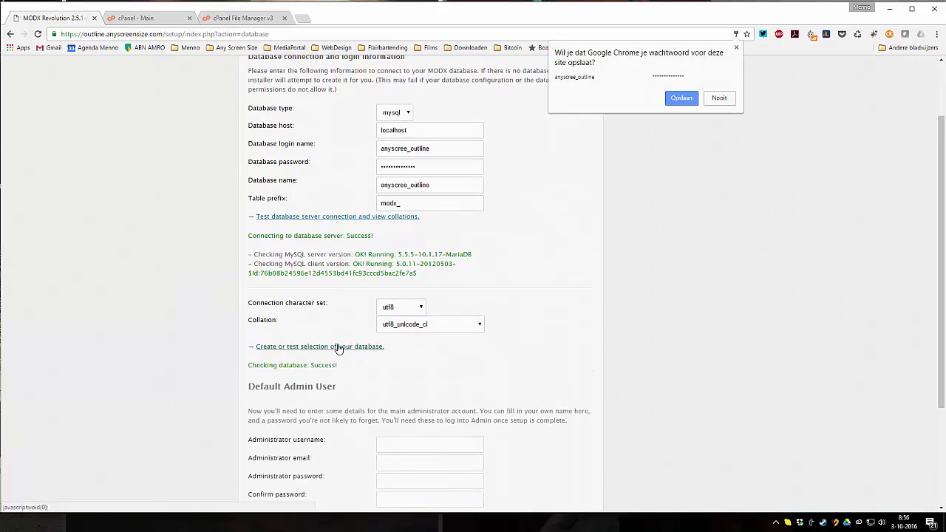
pyautogui.click(721, 97)
pyautogui.scroll(-3, 444, 311)
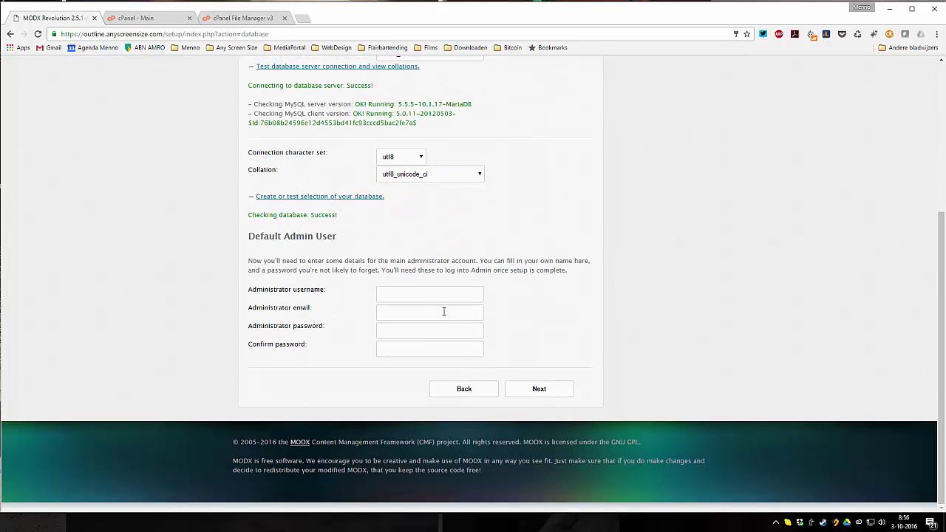
# - Enter the administrator's username, email and password, then continue to the Installation Summary
pyautogui.click(381, 297)
pyautogui.press('Tab')
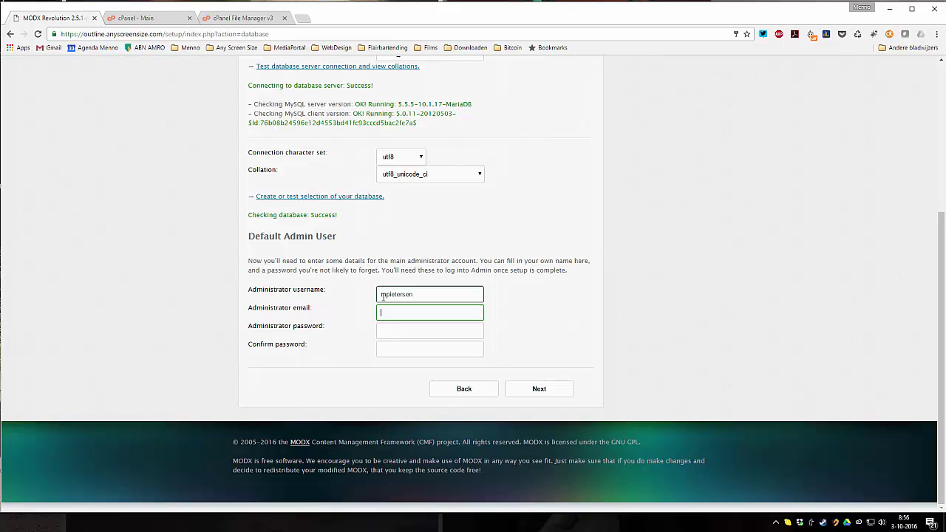
pyautogui.write('info')
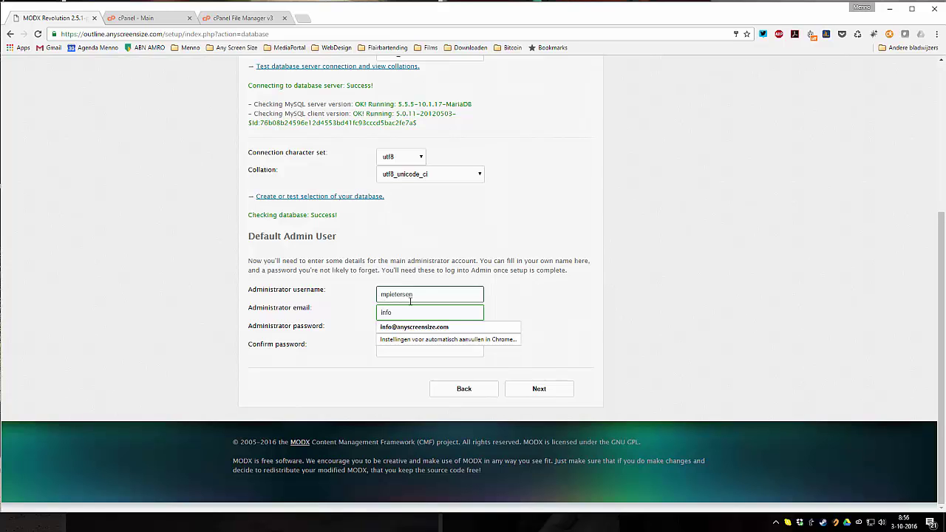
pyautogui.click(413, 327)
pyautogui.click(407, 331)
pyautogui.write('p')
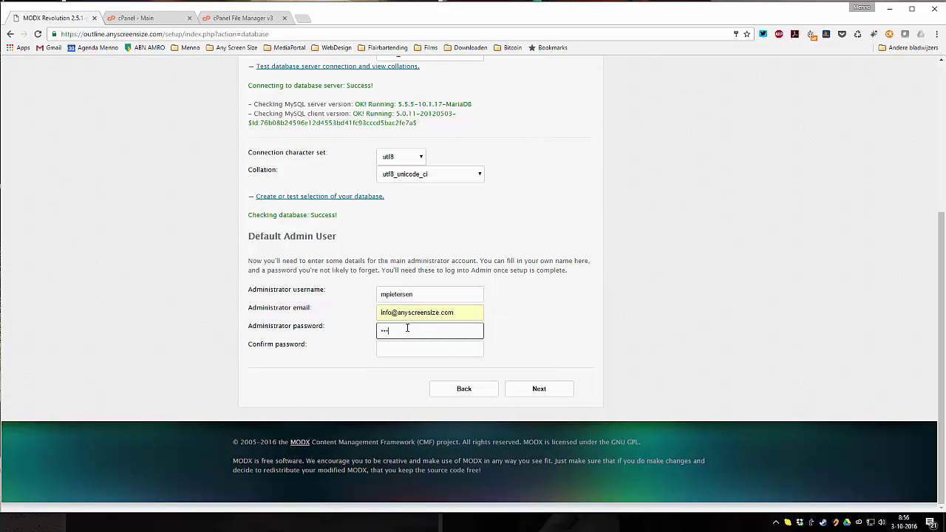
pyautogui.press('Tab')
pyautogui.click(562, 390)
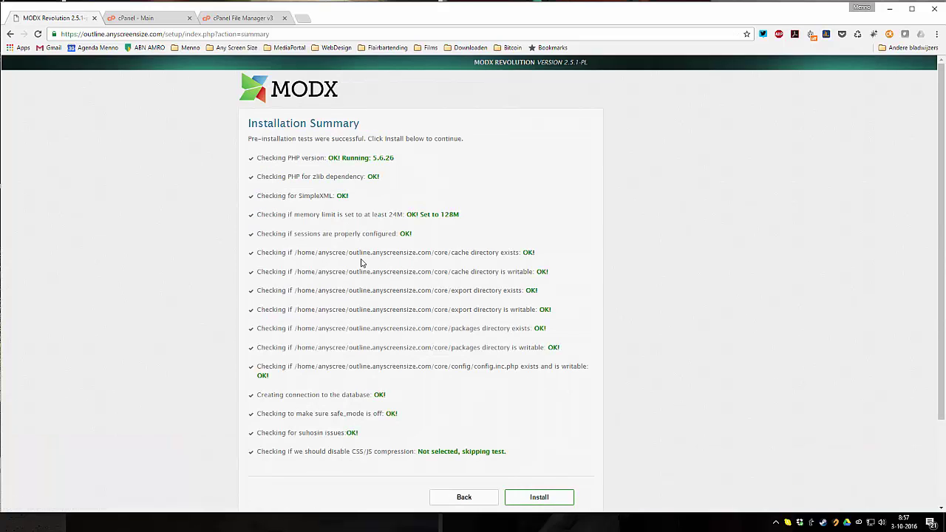
# - Install the MODX core and continue past 'Core installation was successful' to the manager login
pyautogui.scroll(-1, 361, 263)
pyautogui.scroll(1, 363, 268)
pyautogui.click(537, 498)
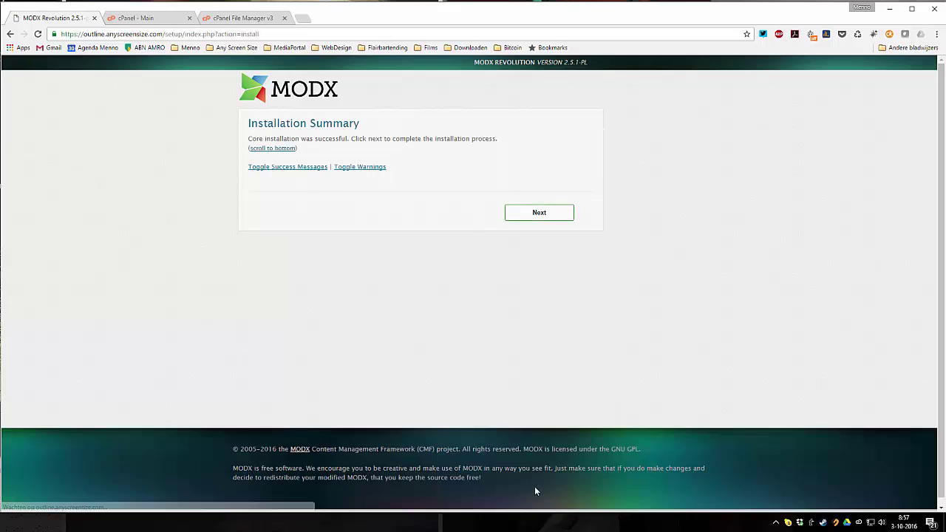
pyautogui.click(539, 213)
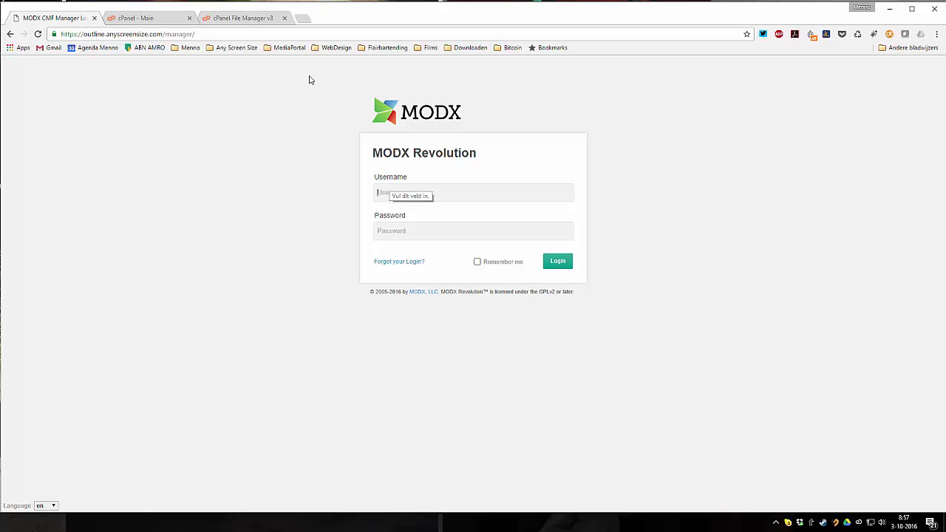
# - Log in to the MODX manager with the new administrator's username and password
pyautogui.moveTo(224, 34); pyautogui.dragTo(164, 34)
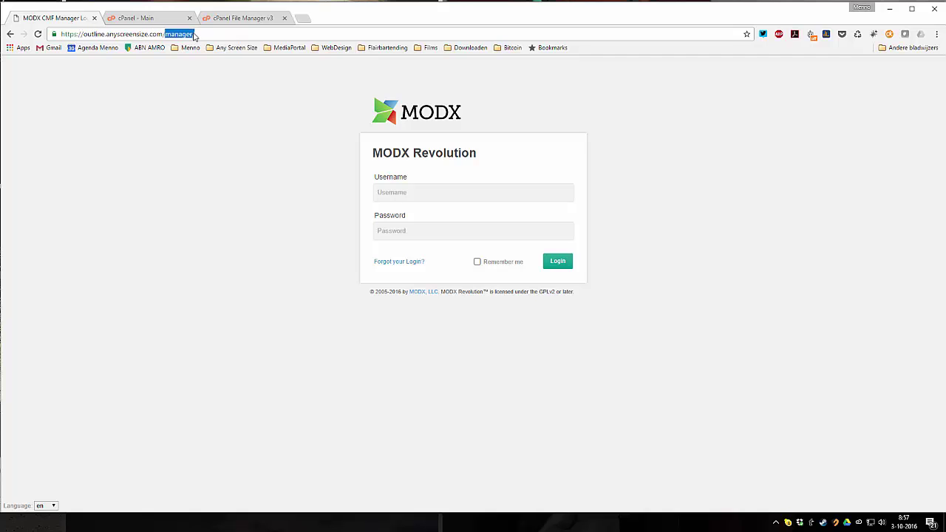
pyautogui.click(418, 194)
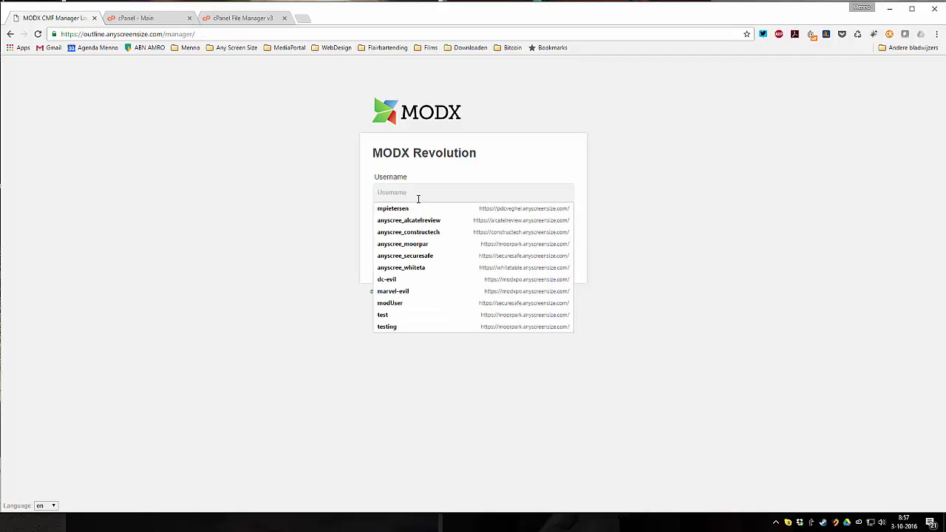
pyautogui.press('Tab')
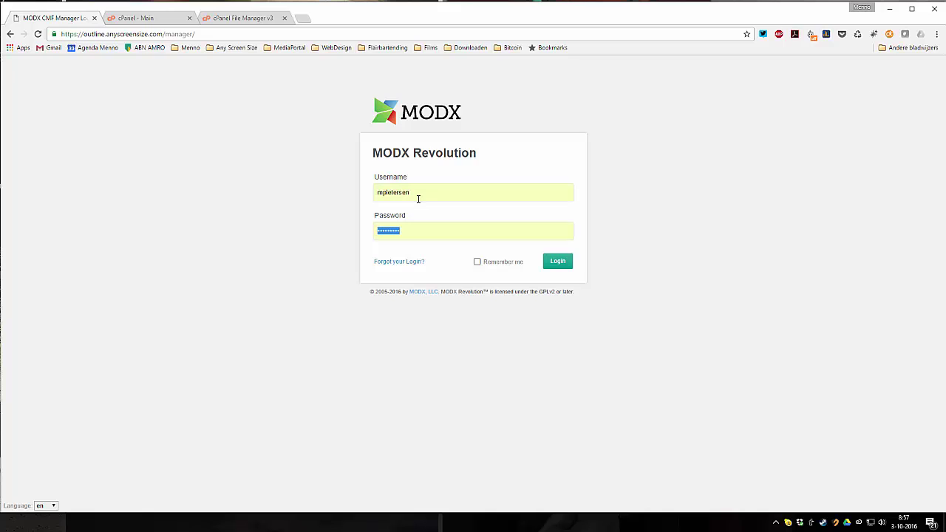
pyautogui.write('••')
pyautogui.click(567, 268)
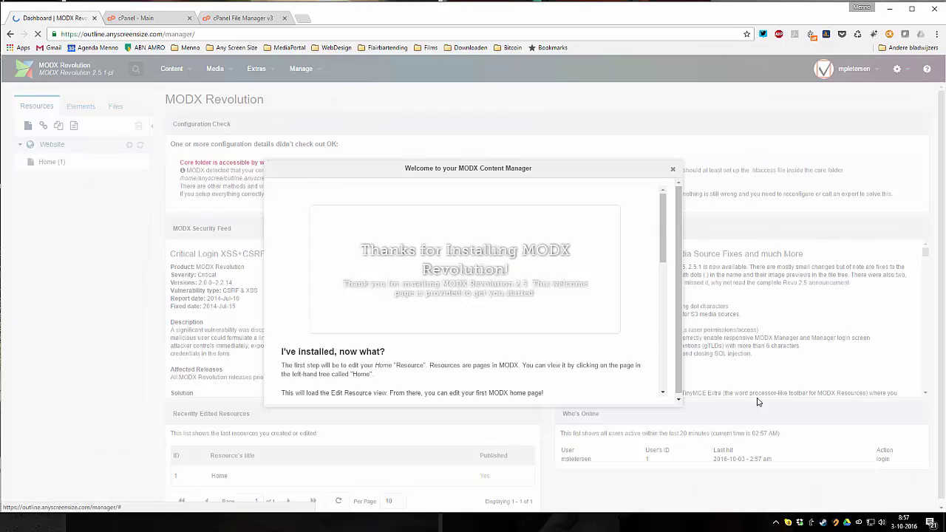
# - Close the welcome window, look over the Congratulations preview page, and return to the Dashboard tab
pyautogui.moveTo(662, 226); pyautogui.dragTo(658, 201)
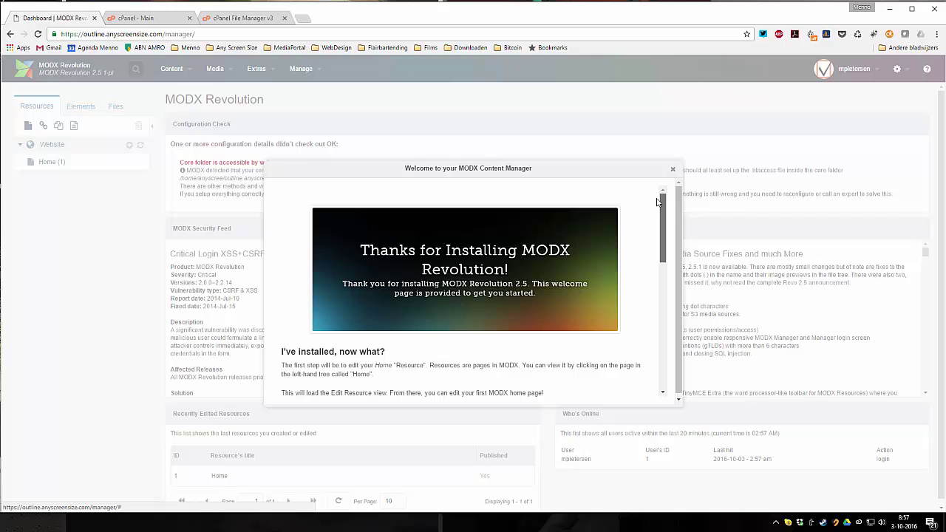
pyautogui.click(672, 170)
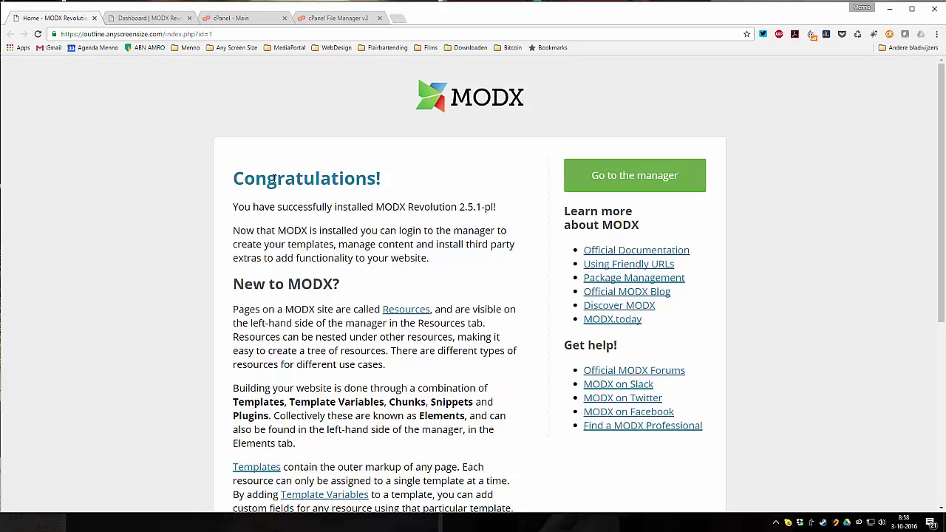
pyautogui.scroll(-4, 271, 210)
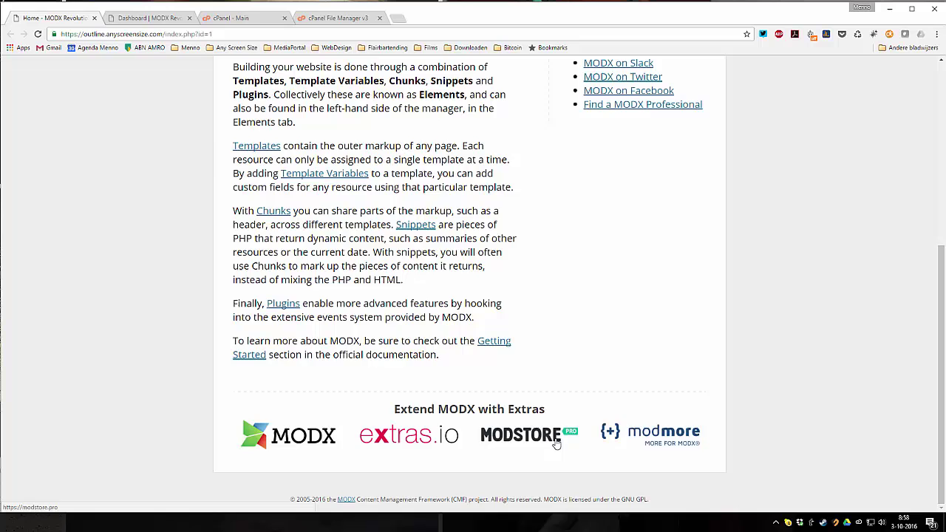
pyautogui.scroll(4, 556, 444)
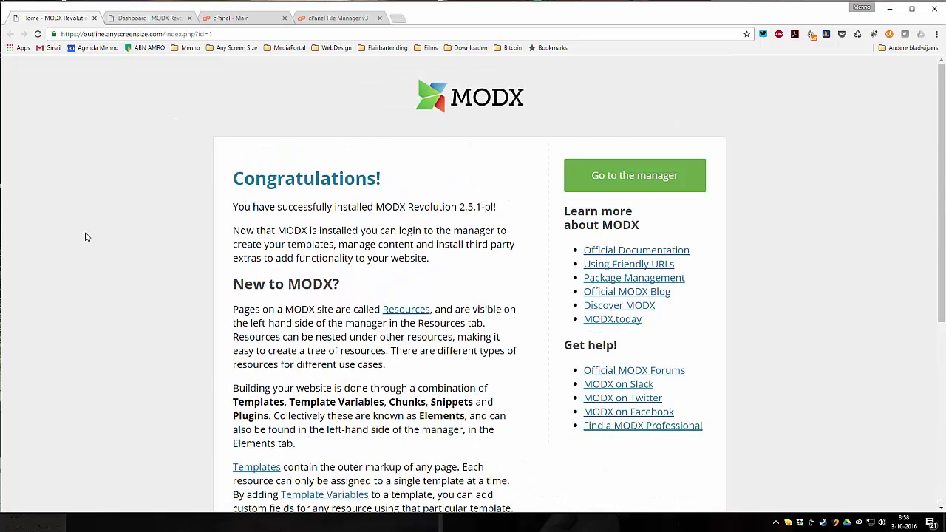
pyautogui.click(133, 22)
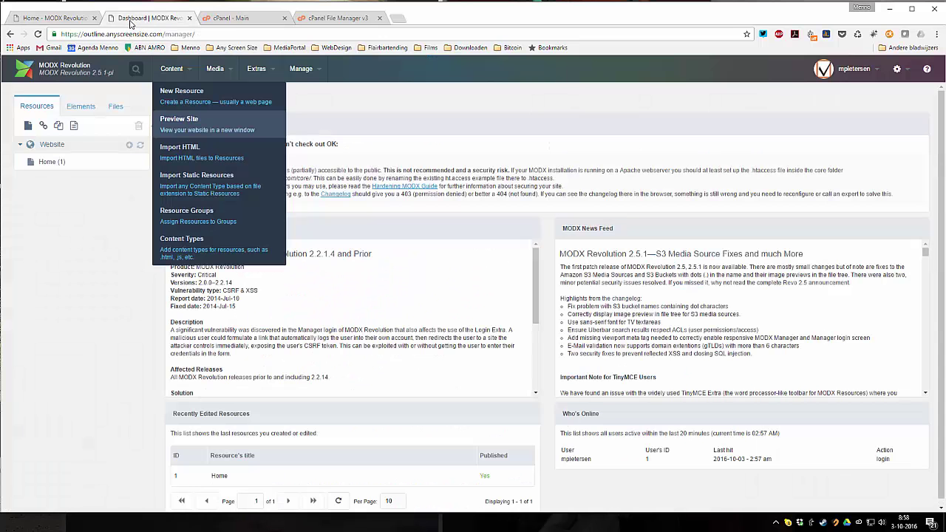